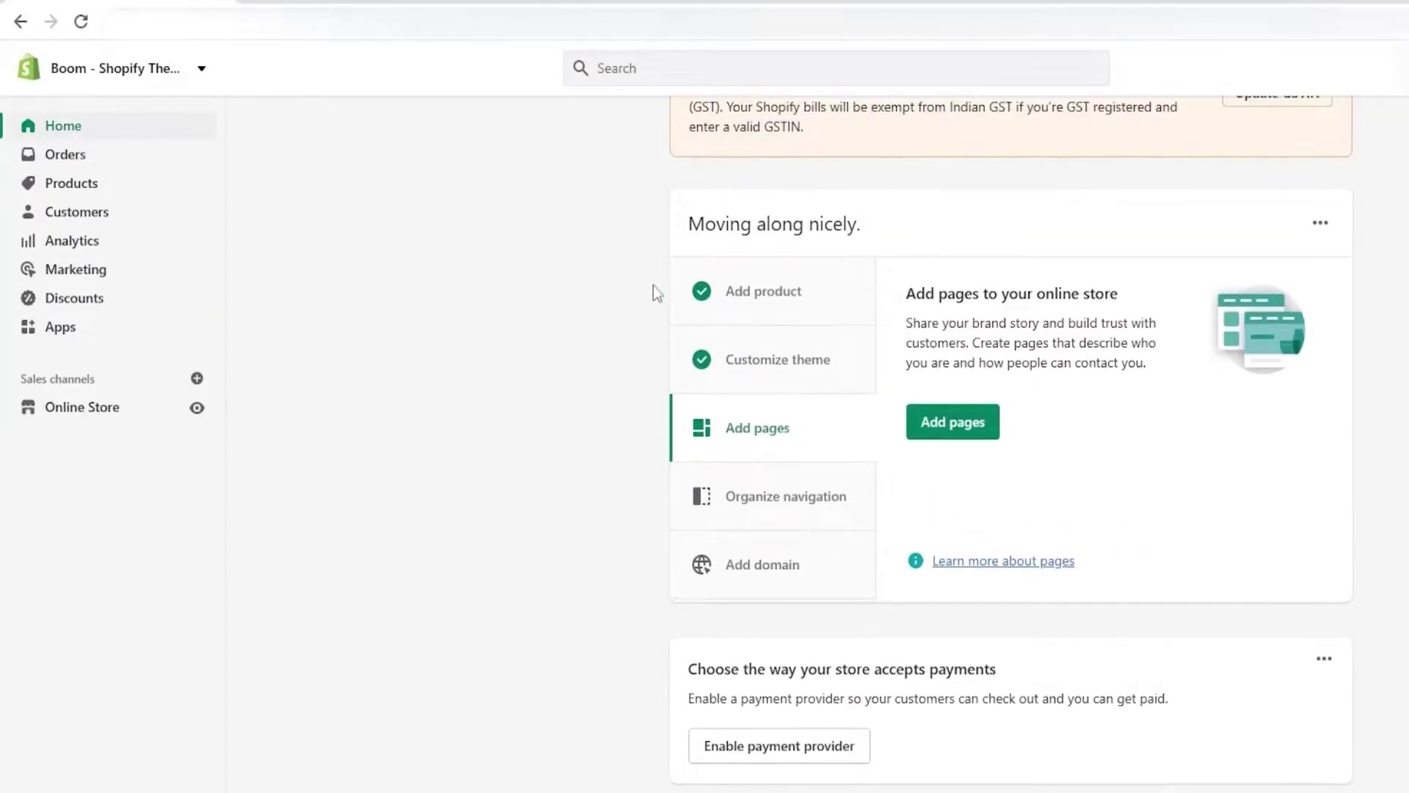
Preview the Bluetooth Earphone product on the online store and inspect its price and availability details
left_click(71, 194)
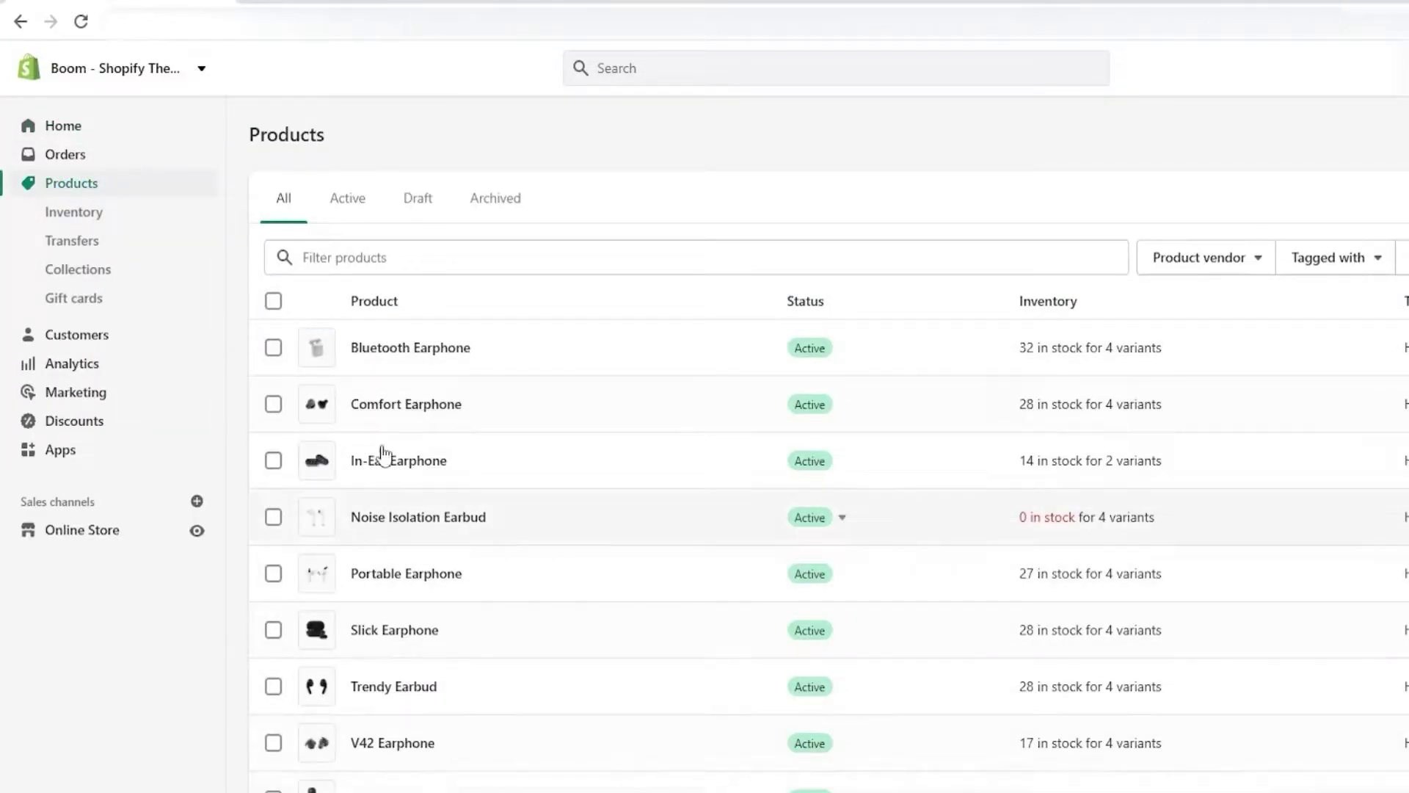
mouse_move(496, 348)
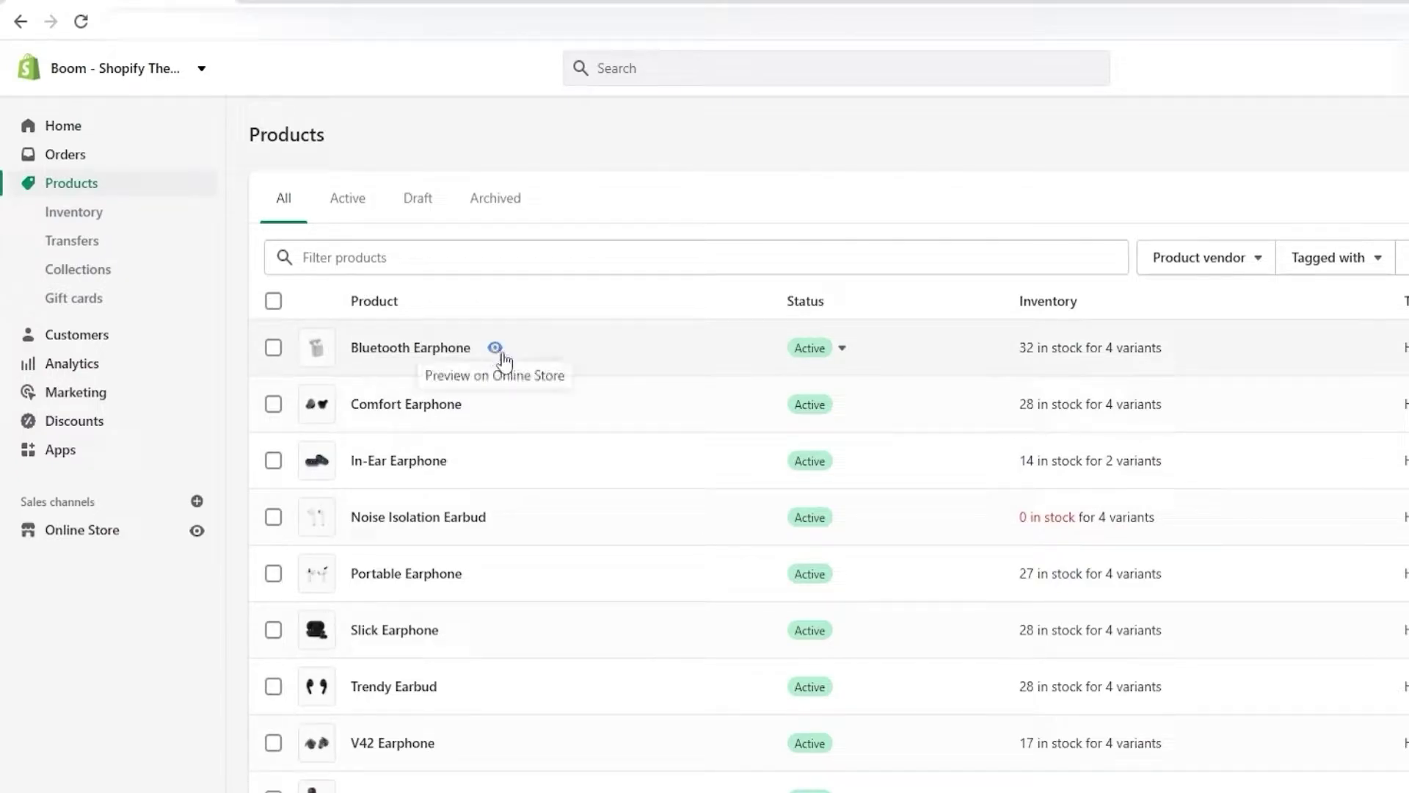
left_click(495, 352)
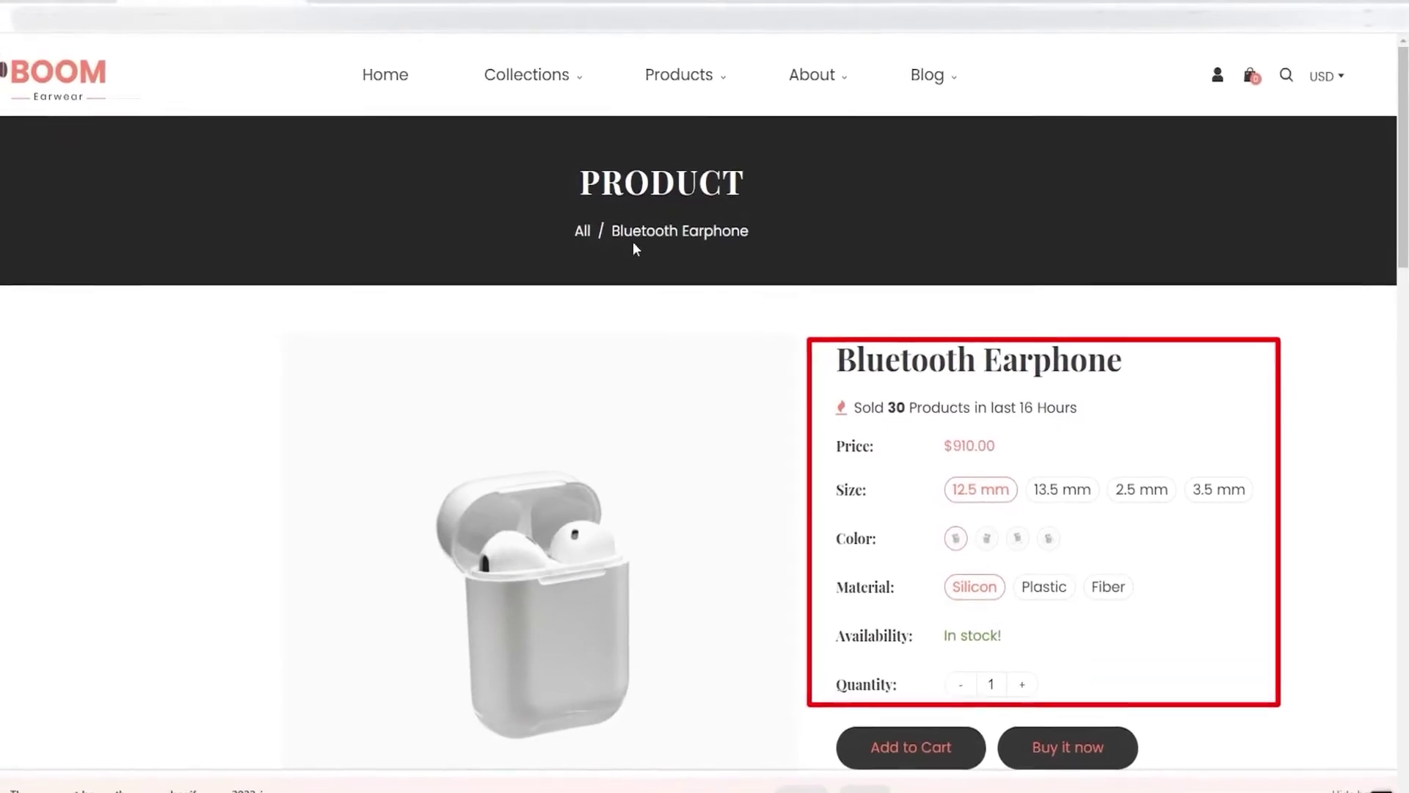
scroll(803, 221, "down", 3)
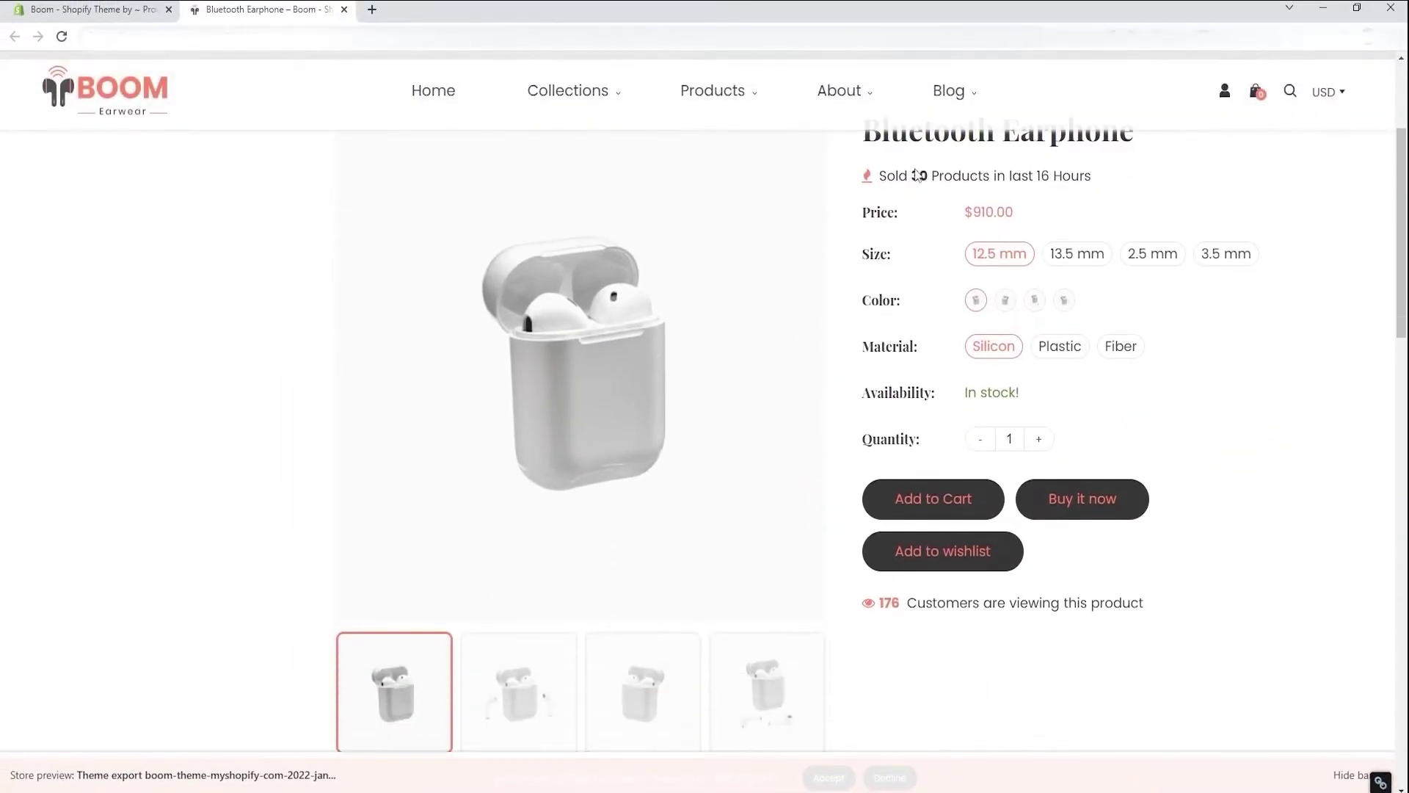
left_click_drag(858, 396, 922, 405)
left_click(858, 405)
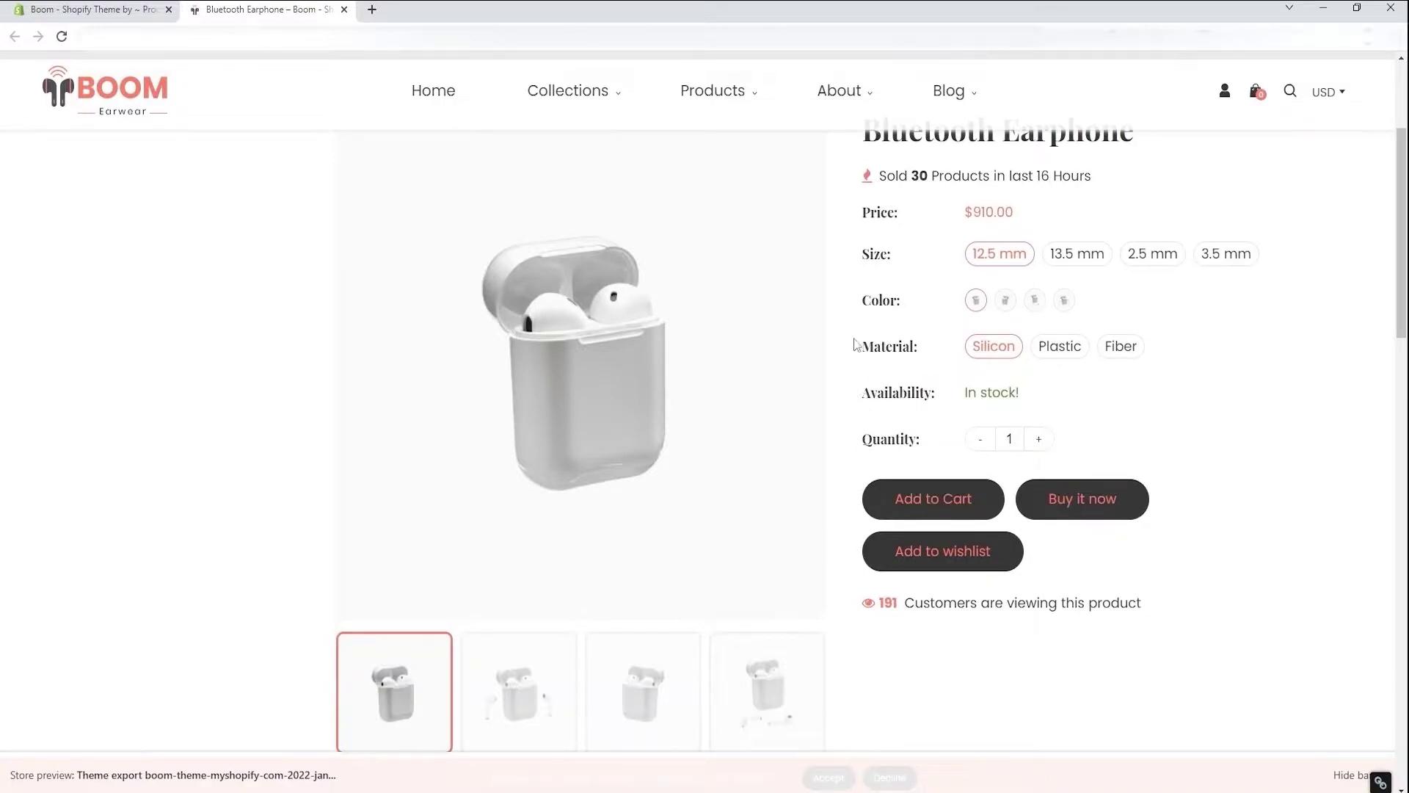
left_click_drag(865, 219, 901, 217)
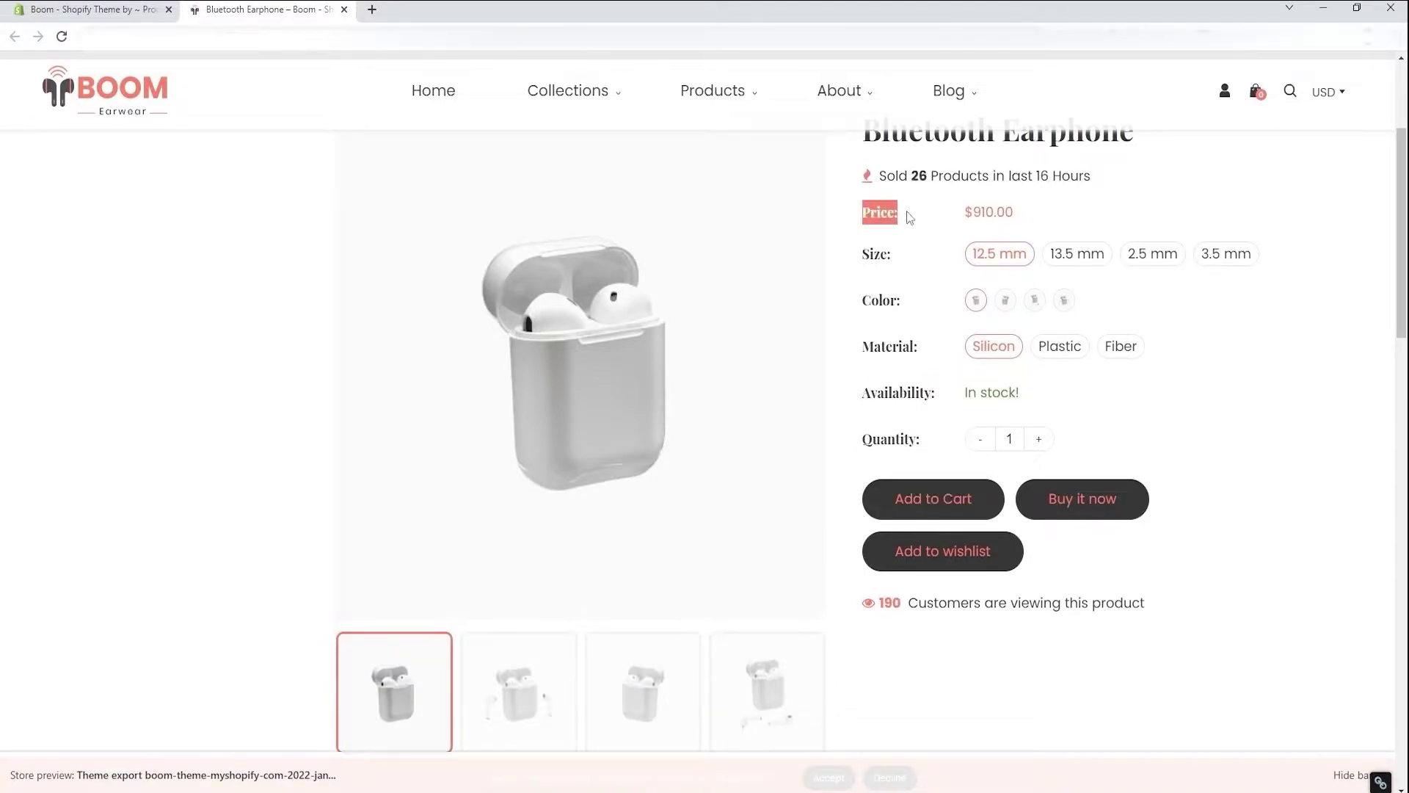
scroll(925, 193, "up", 1)
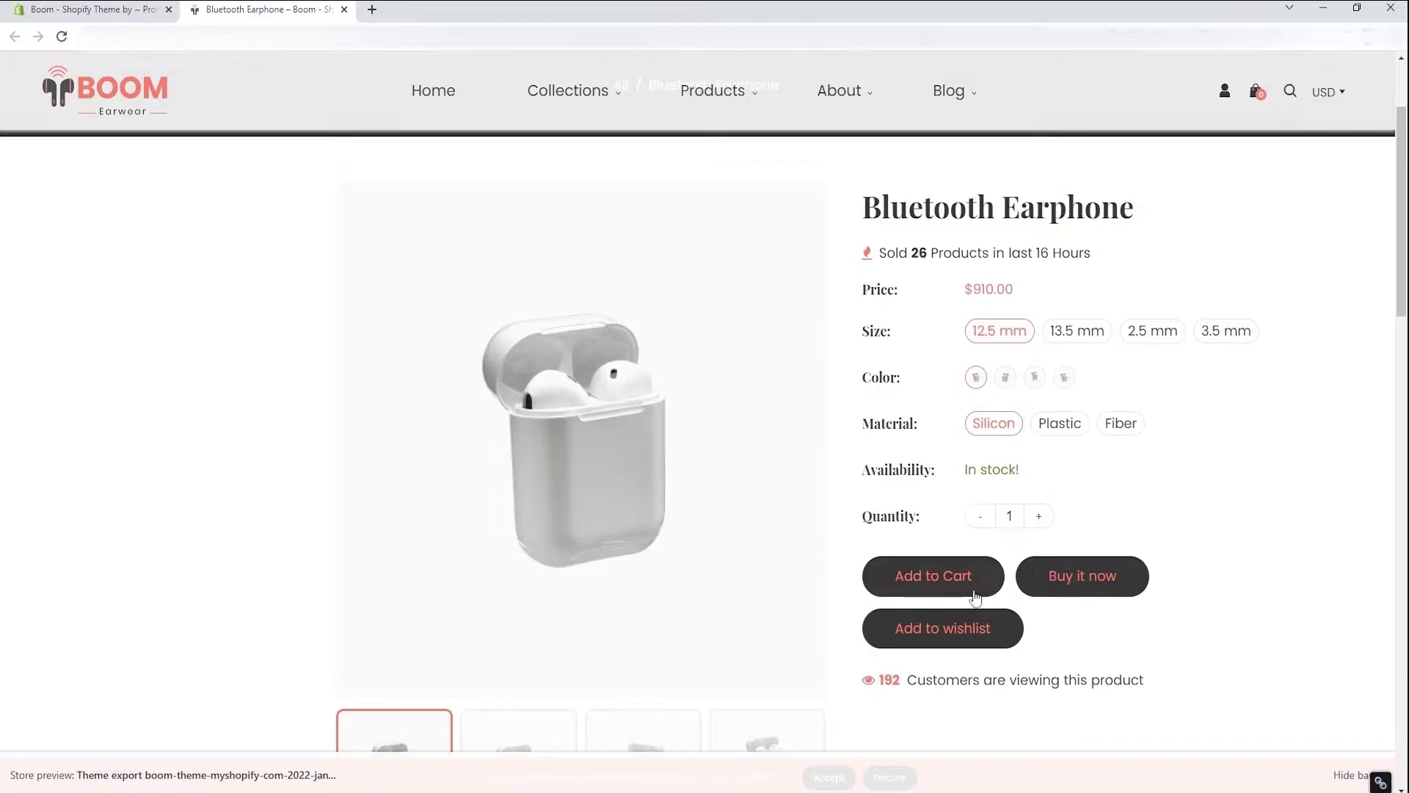
Close the storefront and start a new product metafield definition under Settings > Metafields
key("ctrl+w")
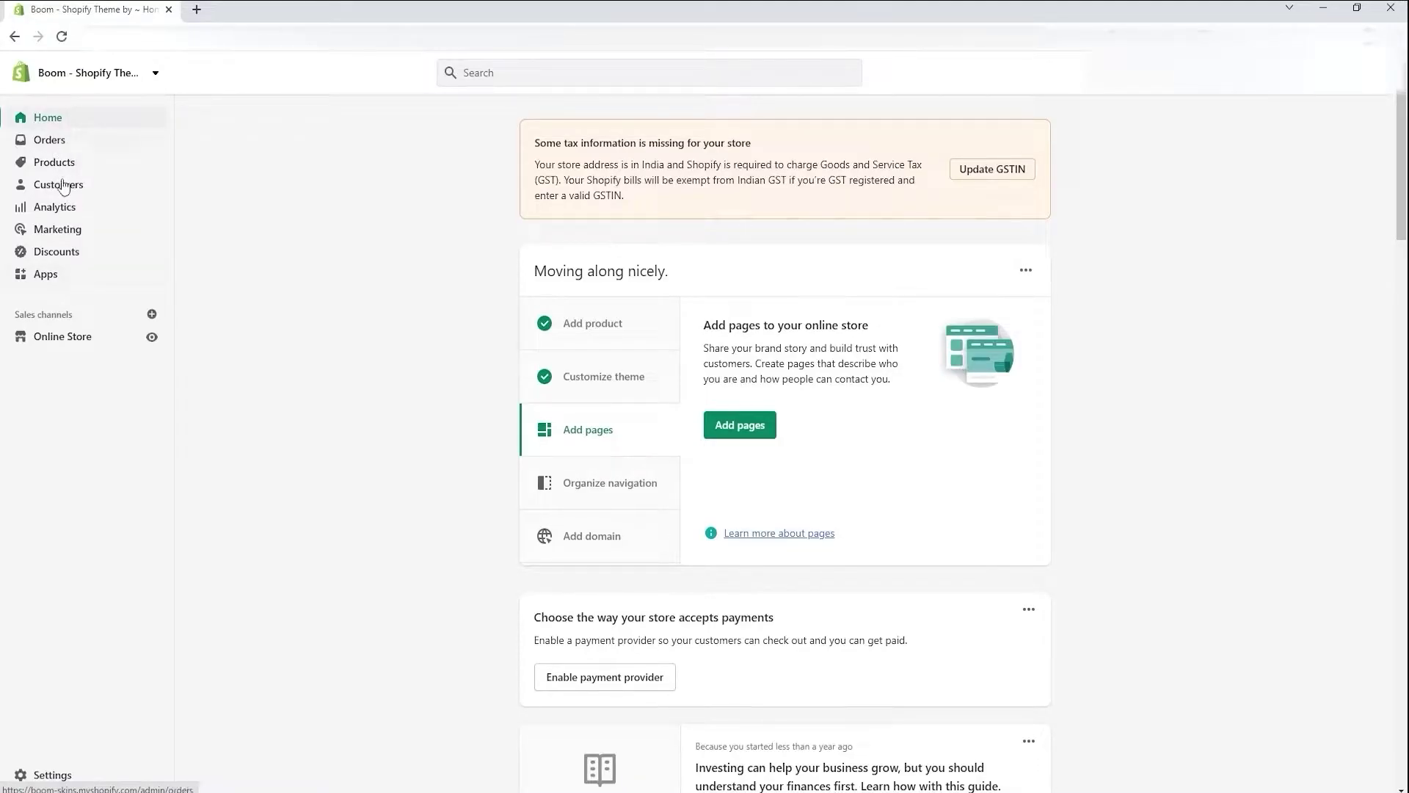
left_click(84, 785)
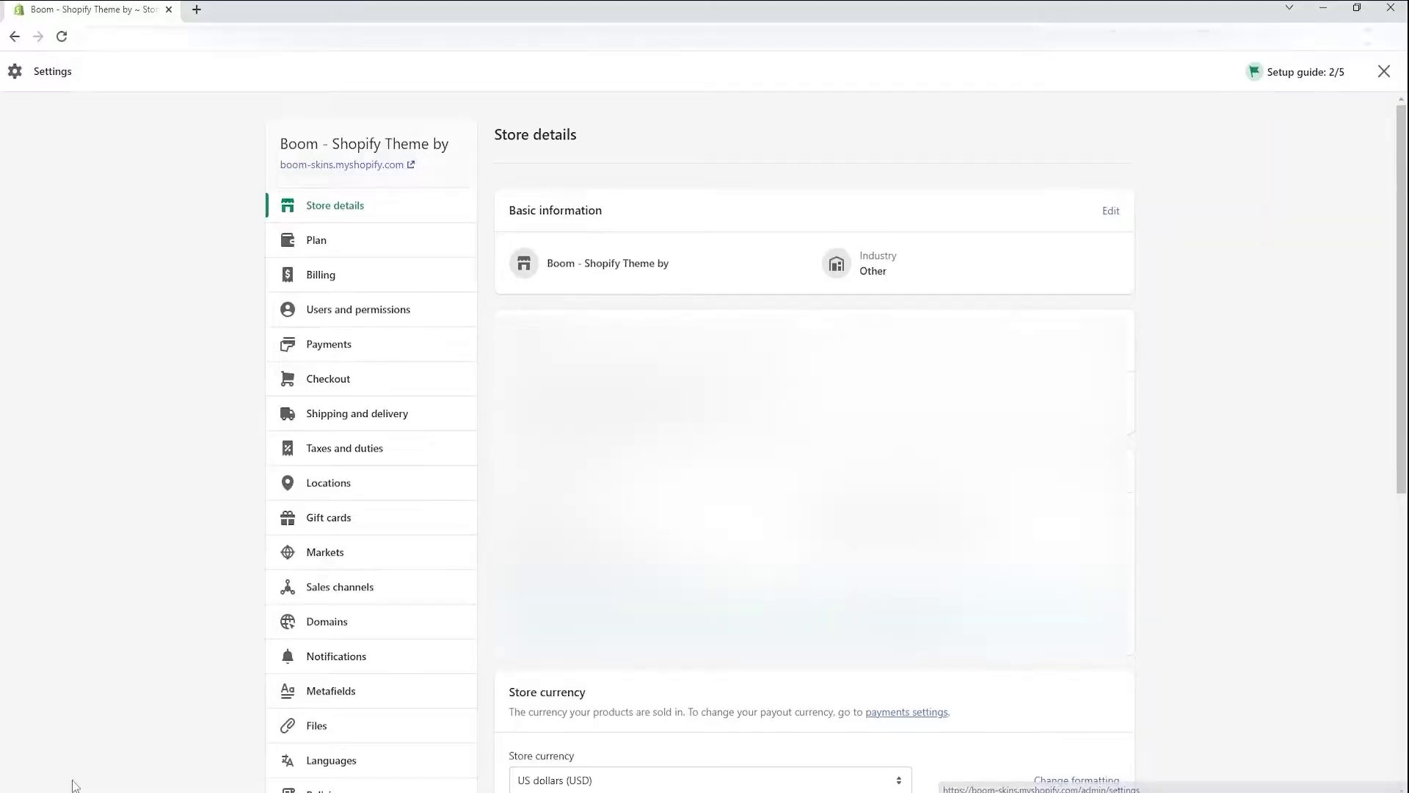
scroll(320, 677, "down", 1)
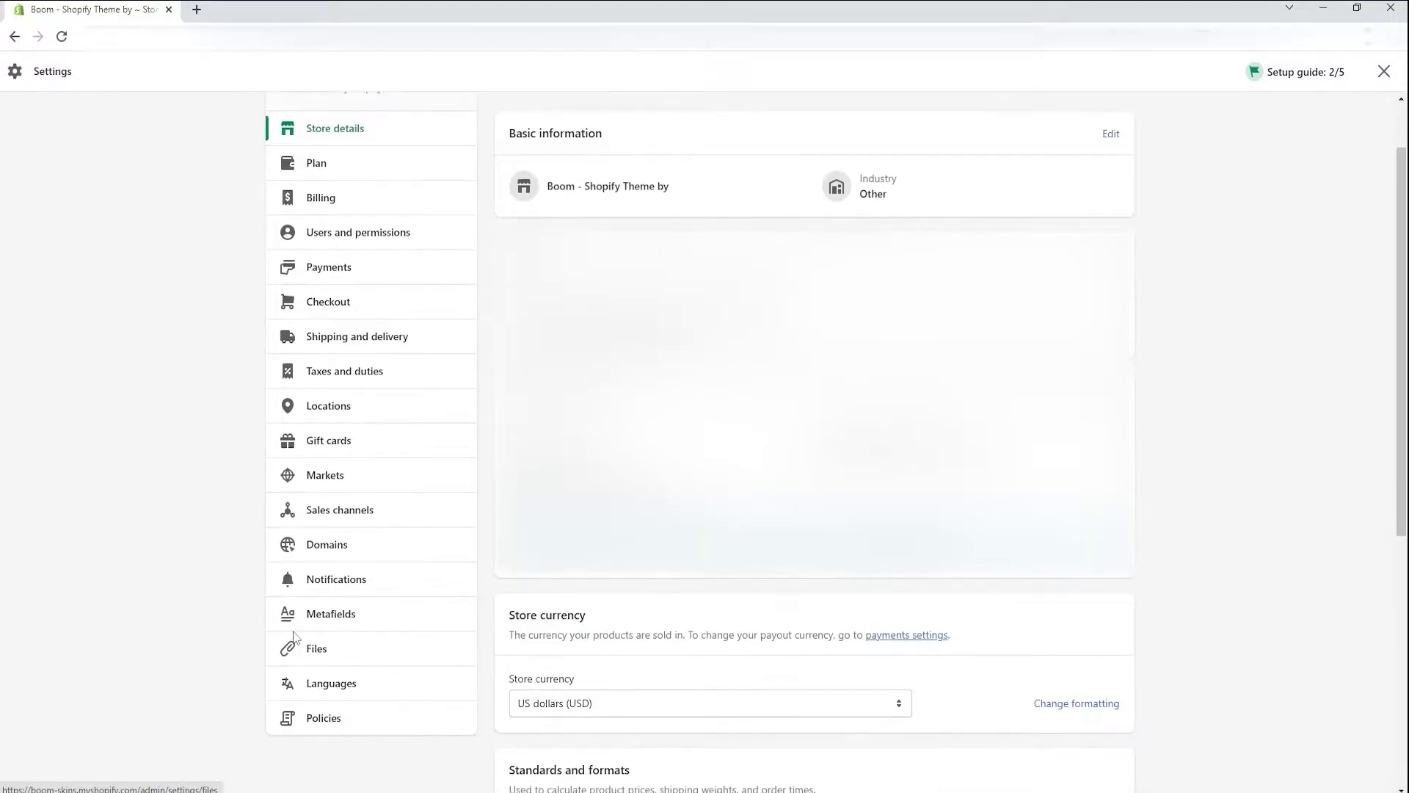
left_click(336, 630)
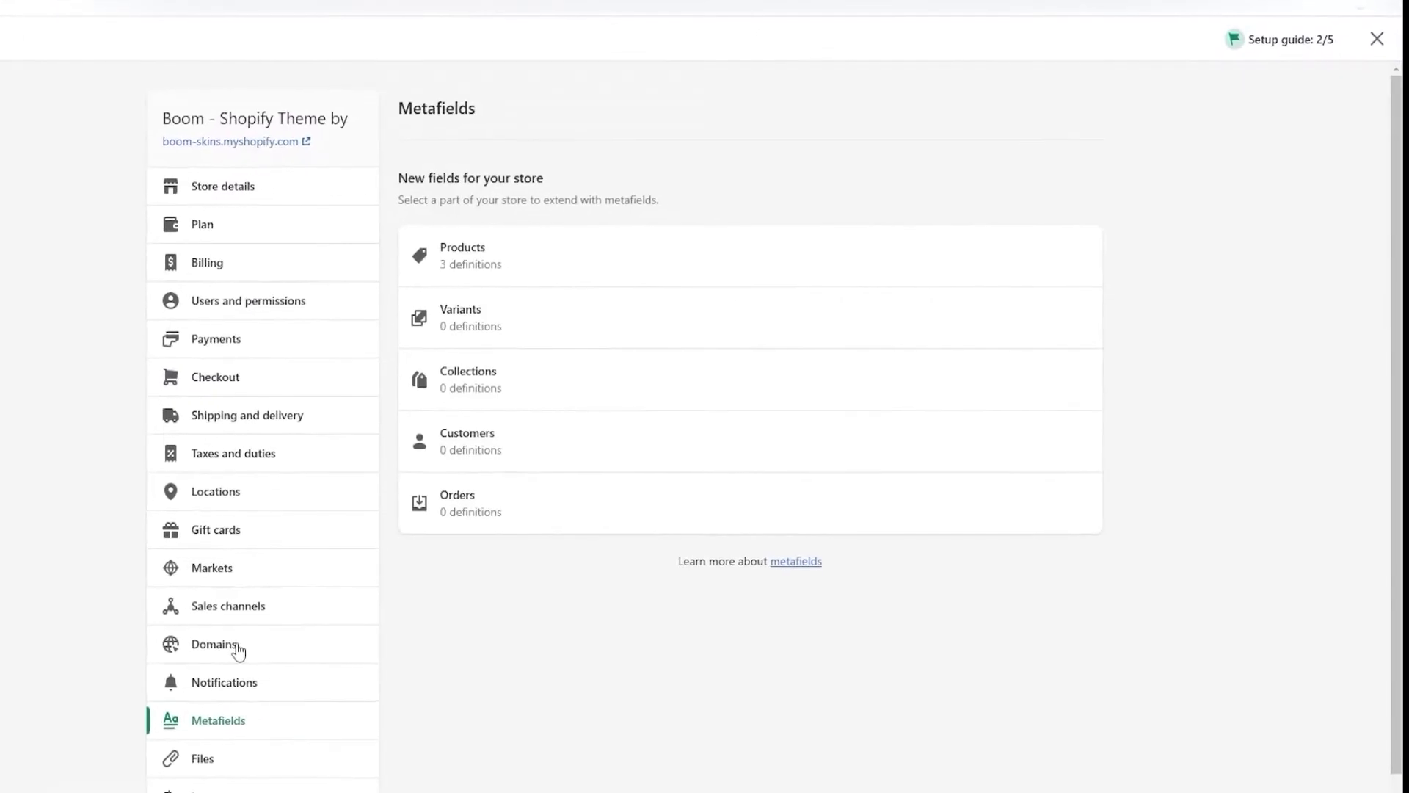
left_click(493, 259)
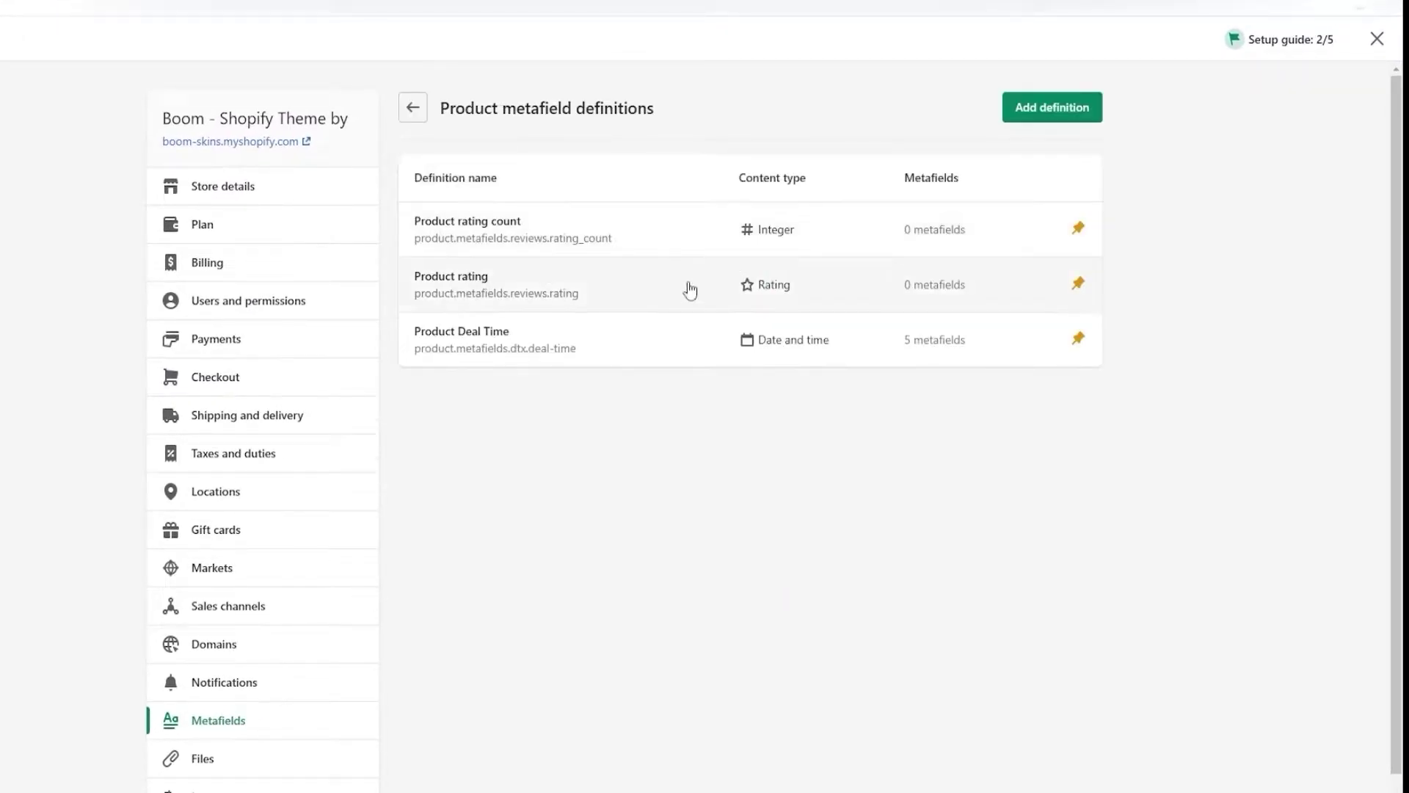
left_click(1040, 119)
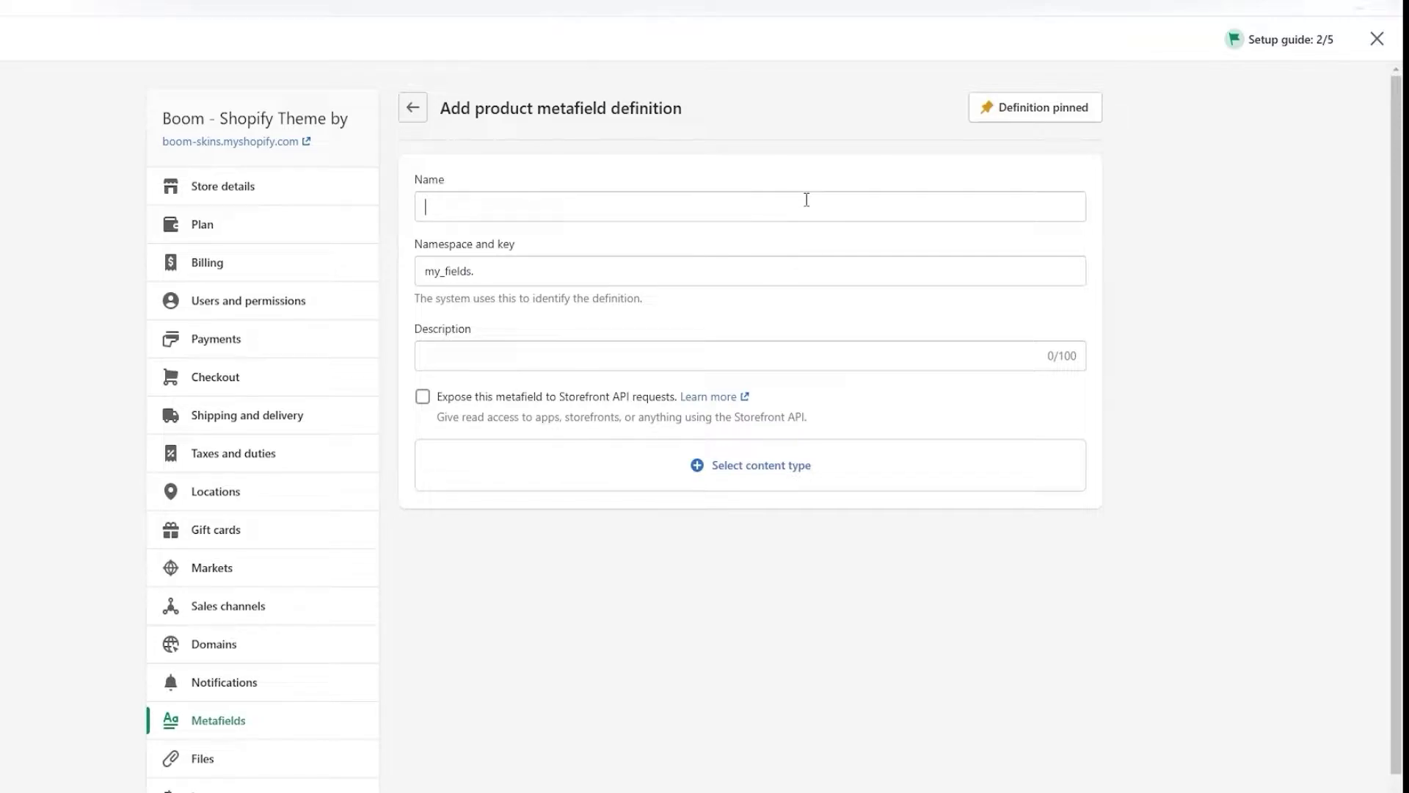
Name the definition Running Time and give it the integer Number content type
left_click(651, 210)
type("Ri")
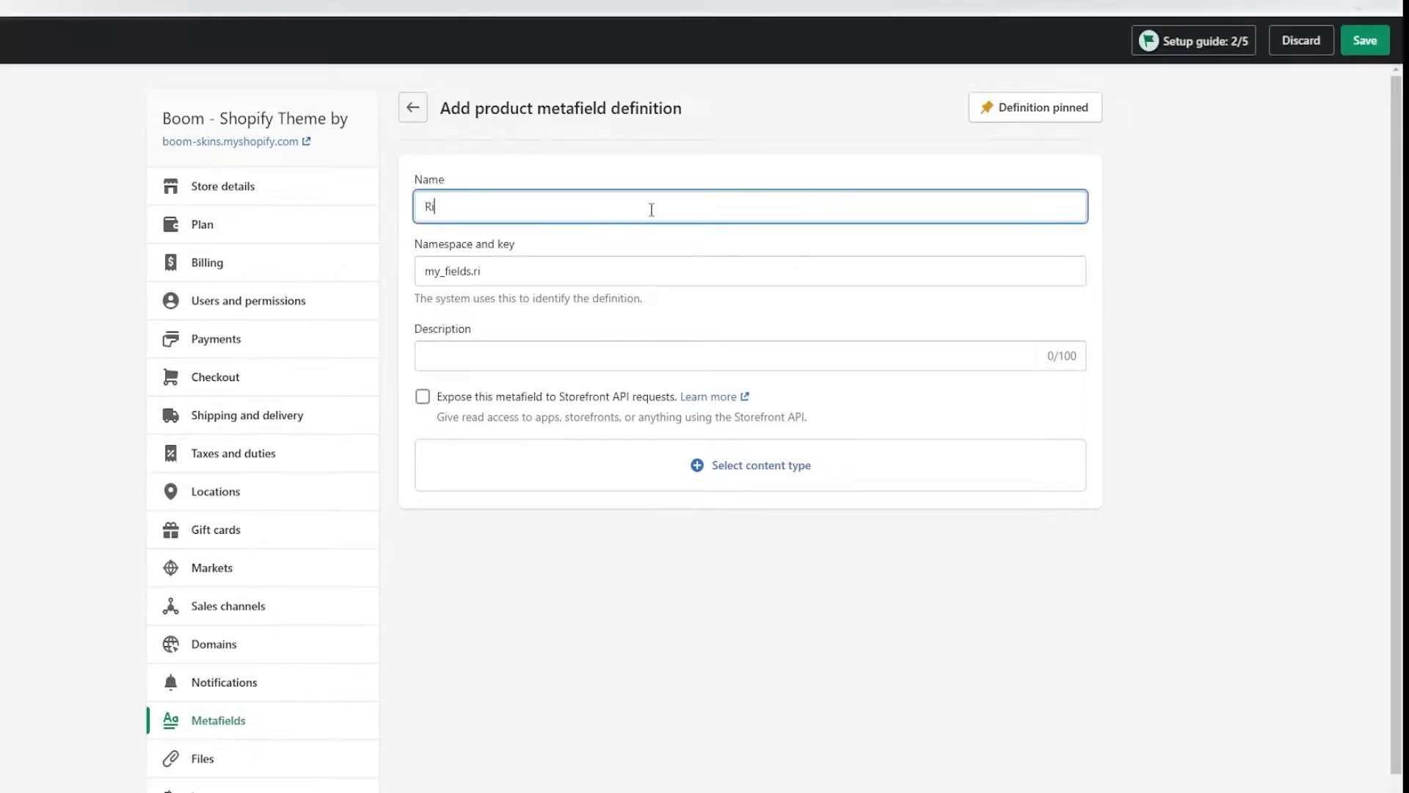
type("unning Time")
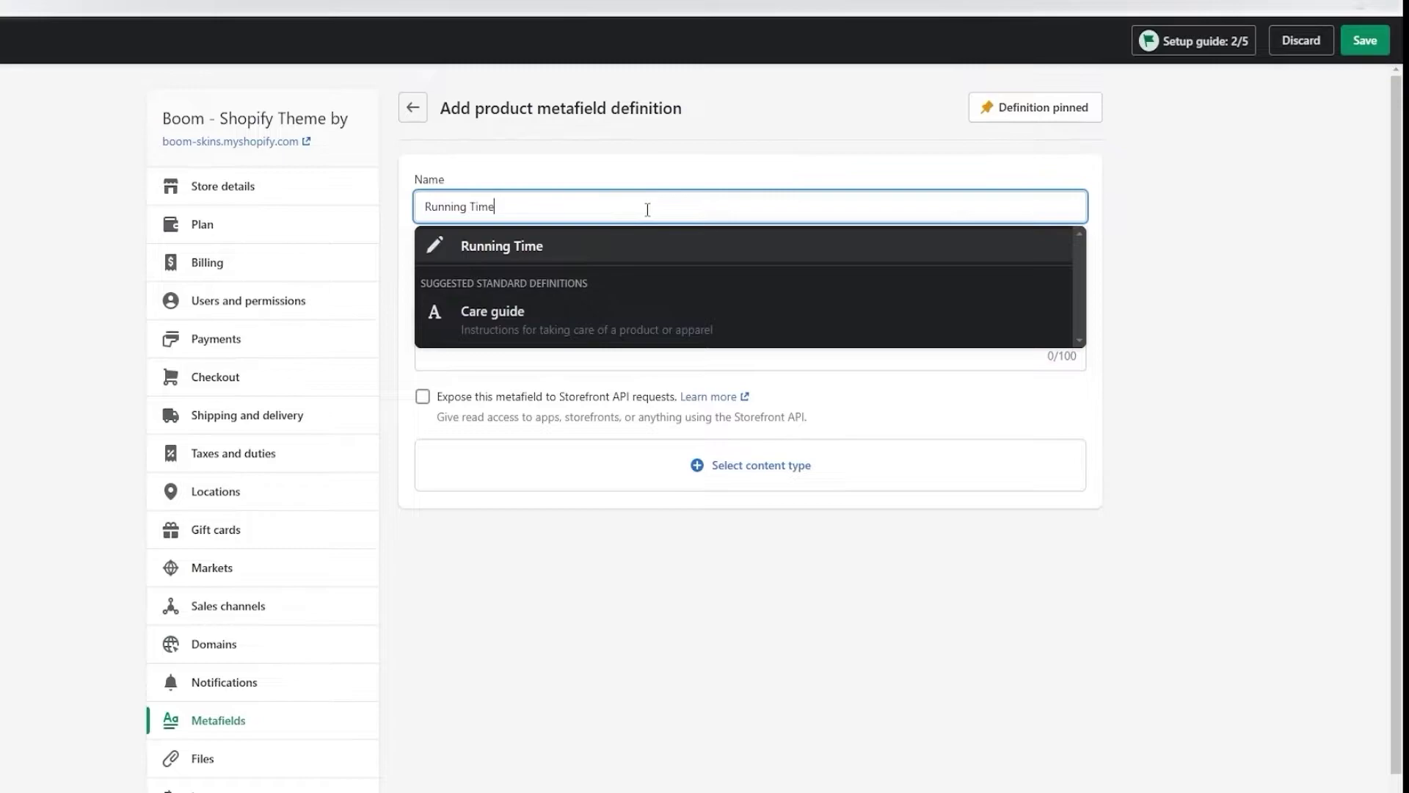
left_click(534, 255)
left_click(533, 354)
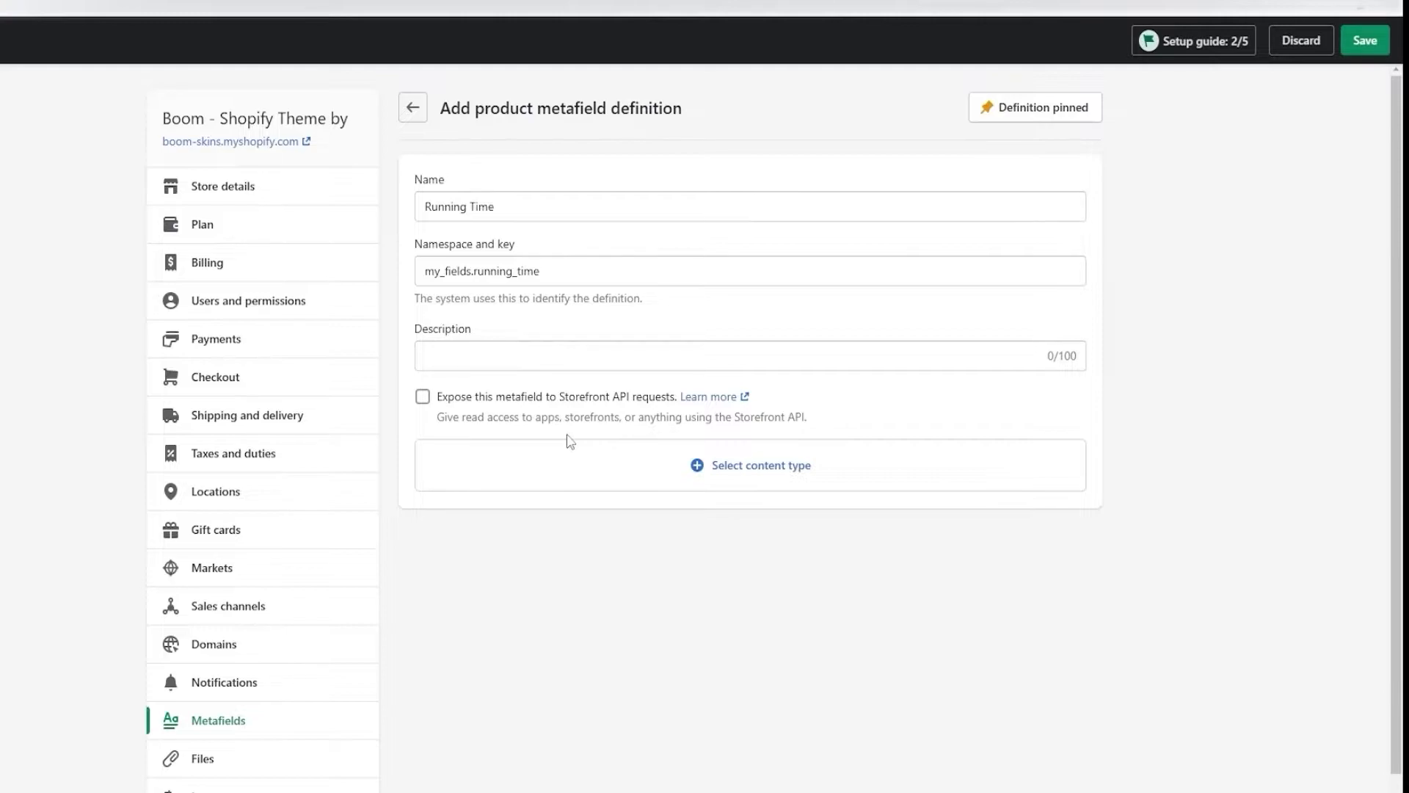
left_click(764, 485)
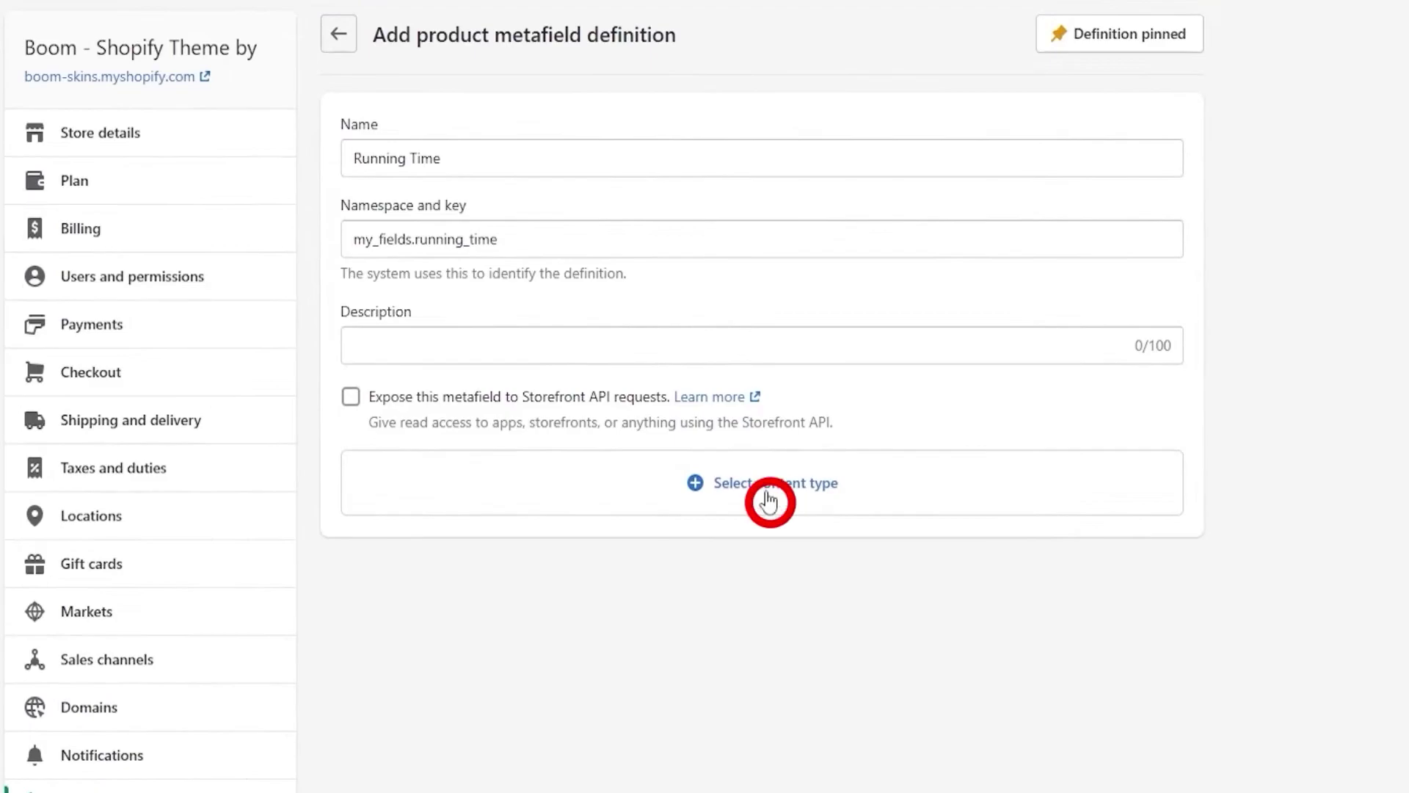
left_click(474, 297)
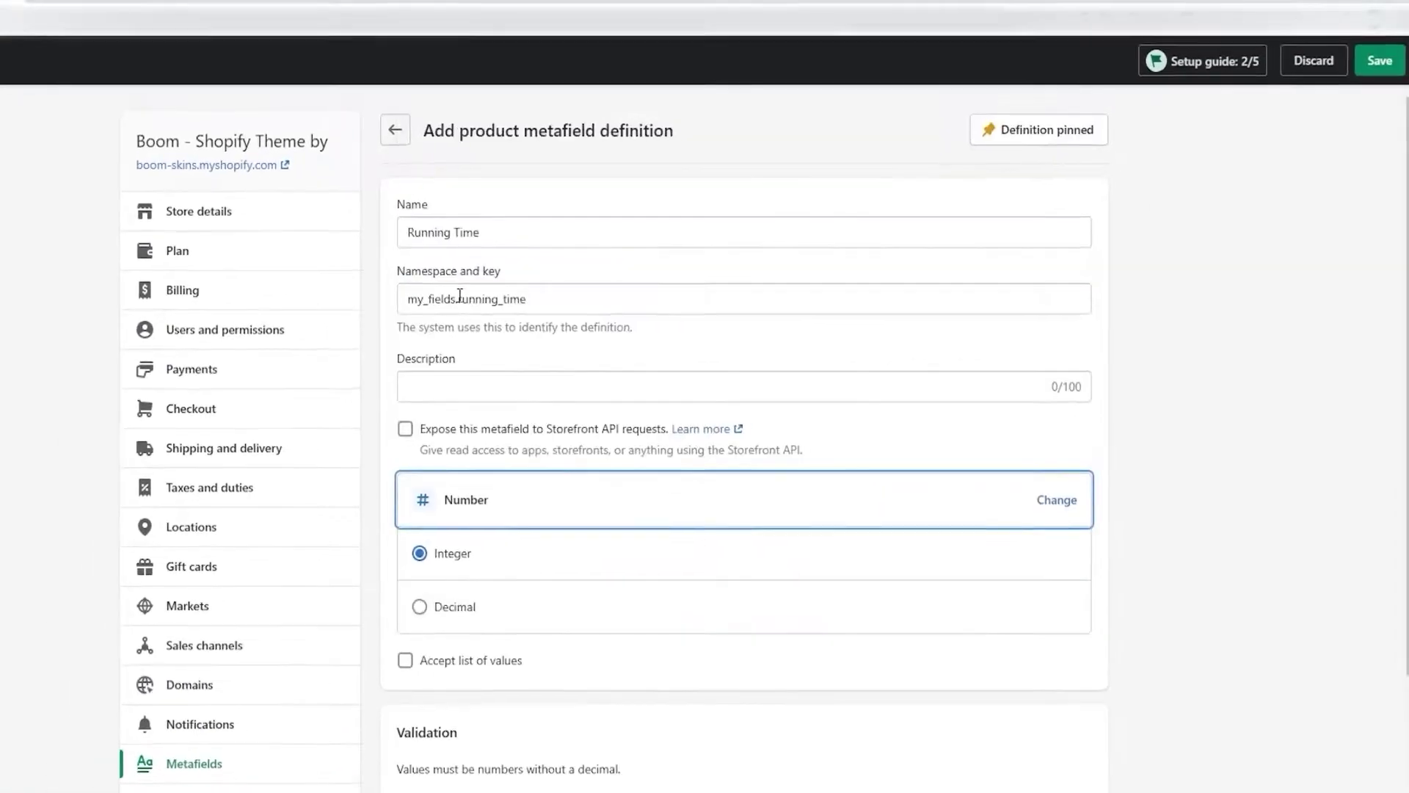
Enter 5 in the Bluetooth Earphone's Running Time metafield and save the product
left_click(1353, 92)
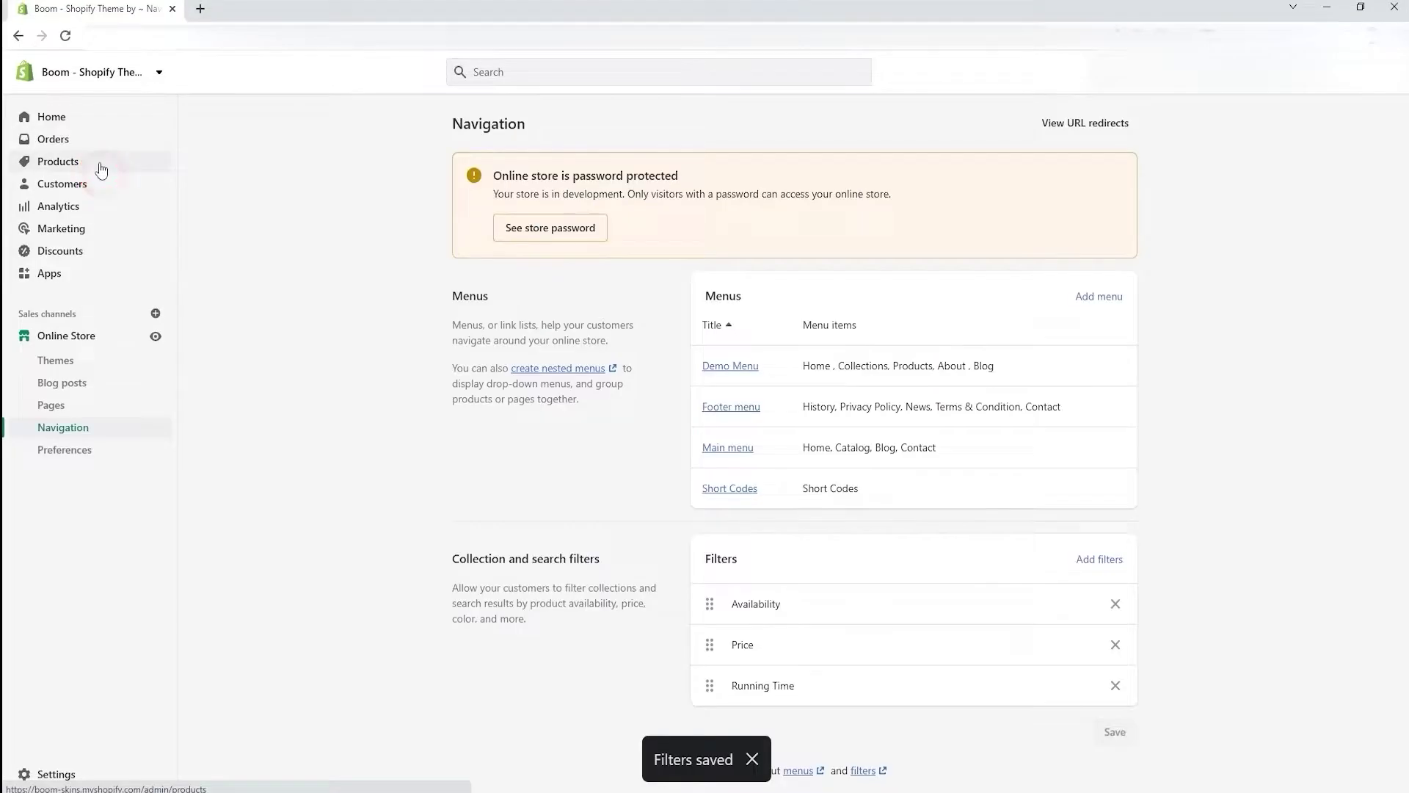
left_click(97, 163)
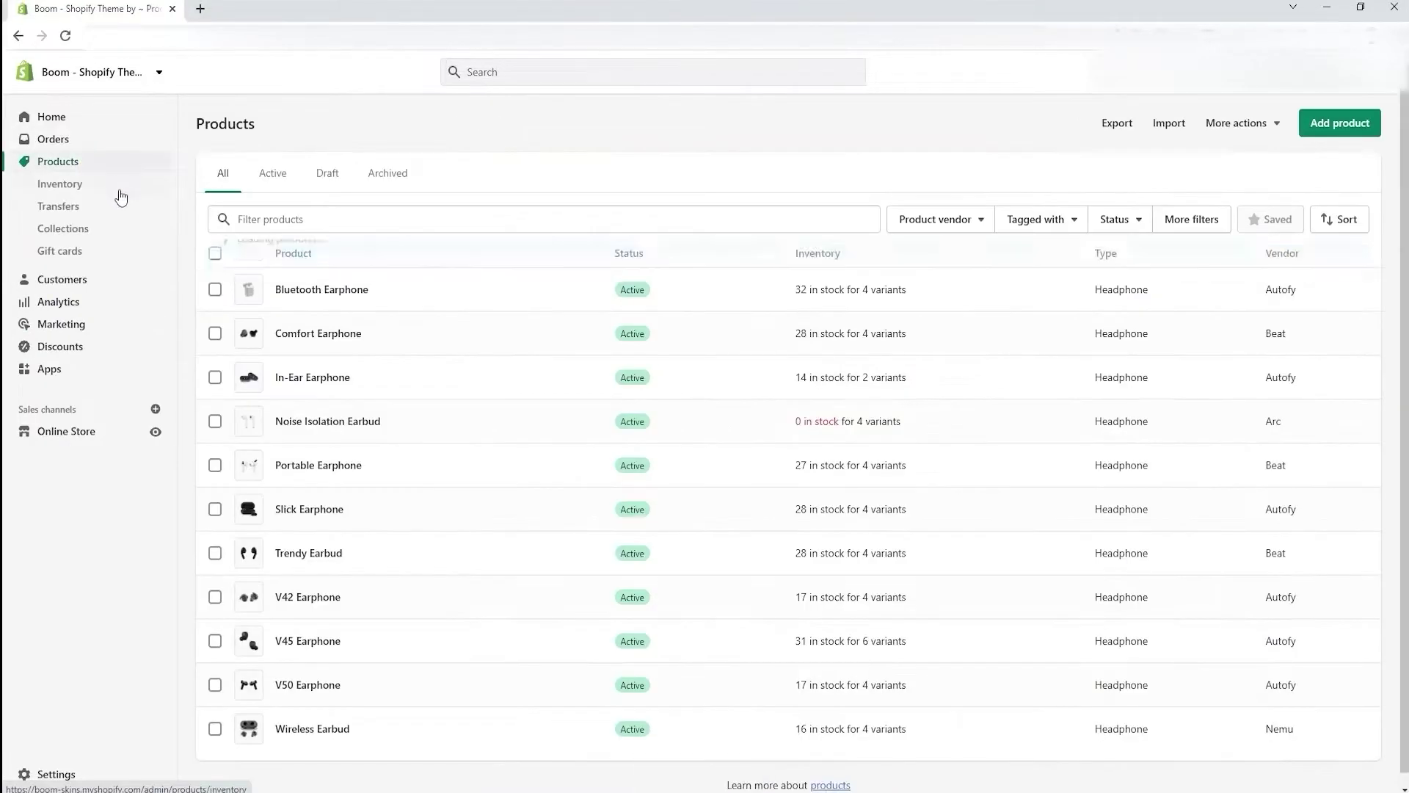
mouse_move(321, 289)
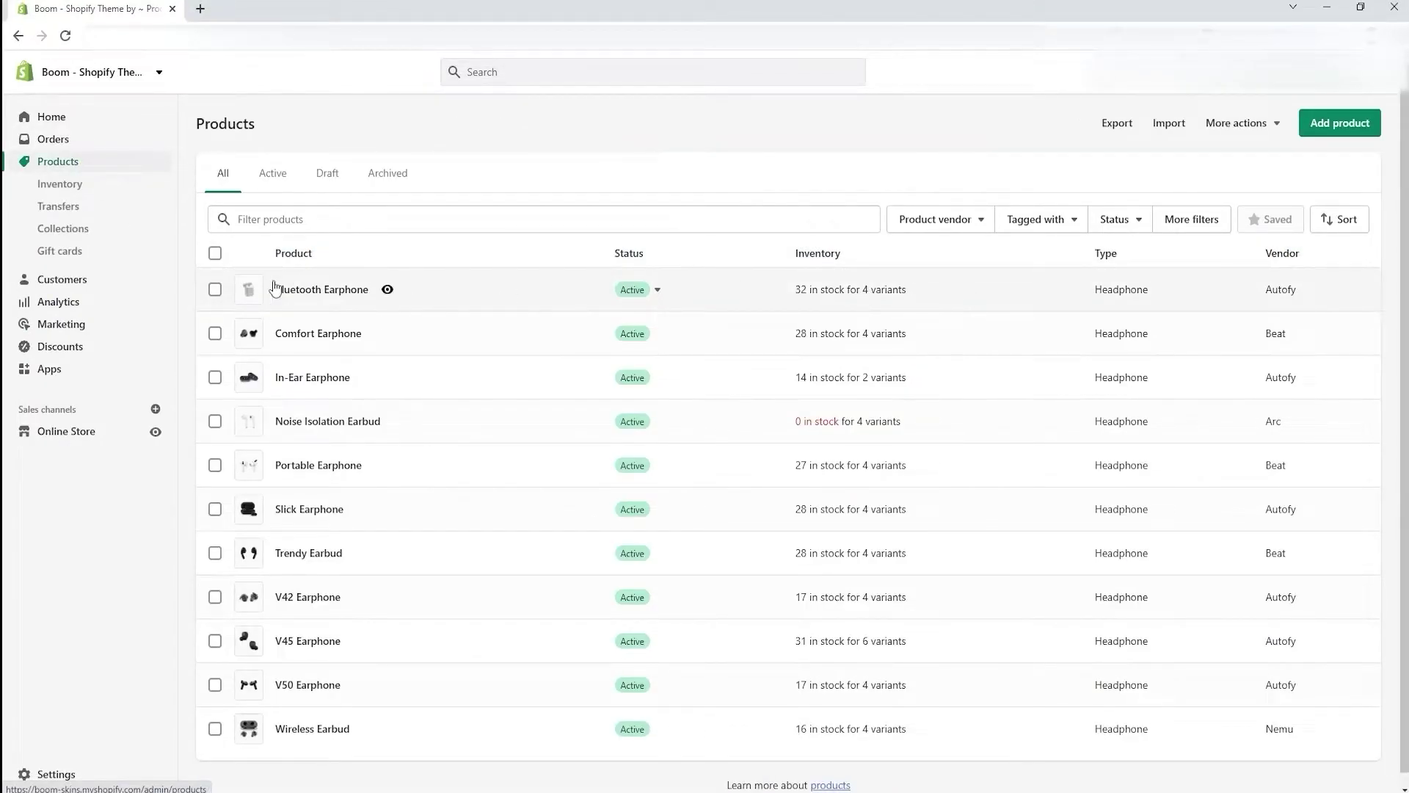
left_click(298, 299)
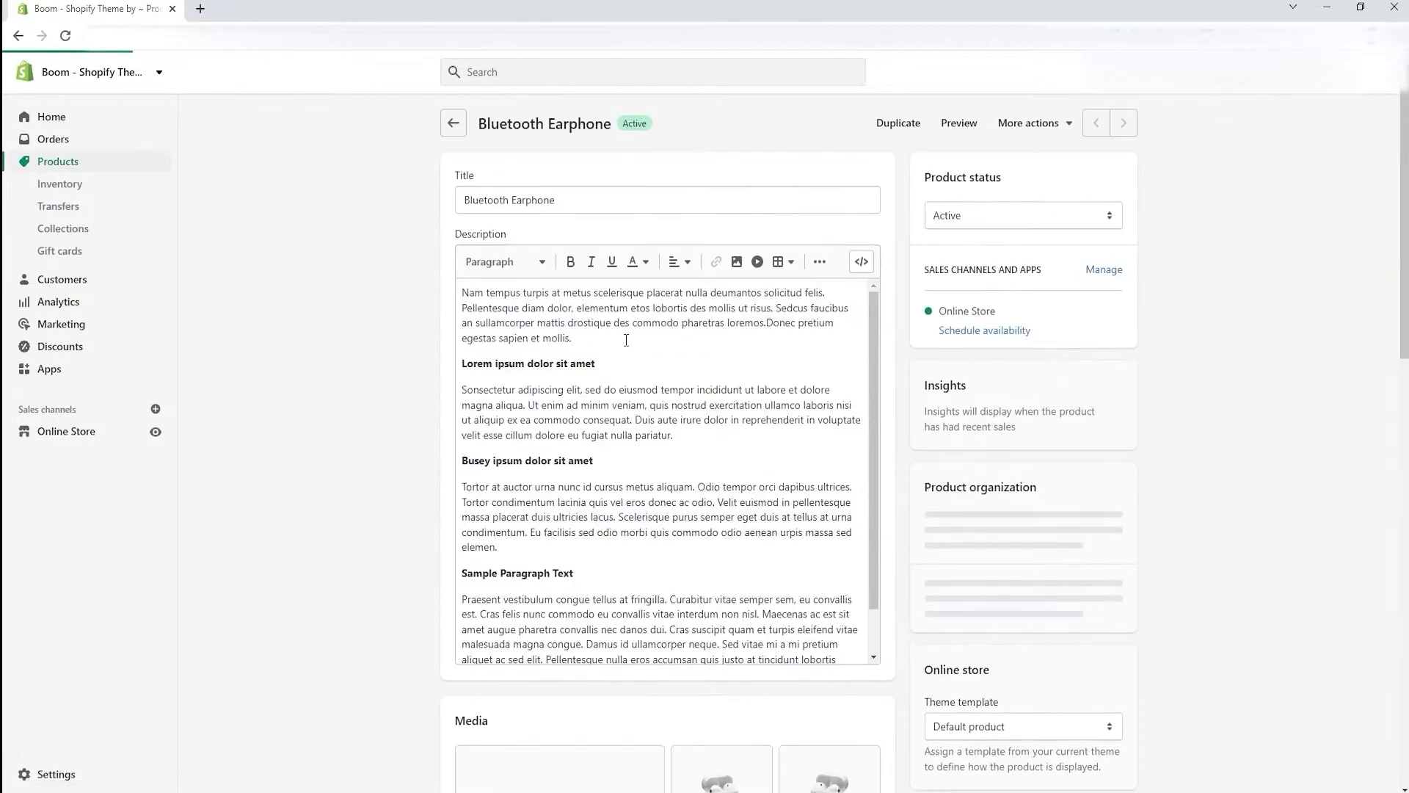
left_click(567, 210)
scroll(651, 400, "down", 2)
scroll(551, 540, "down", 3)
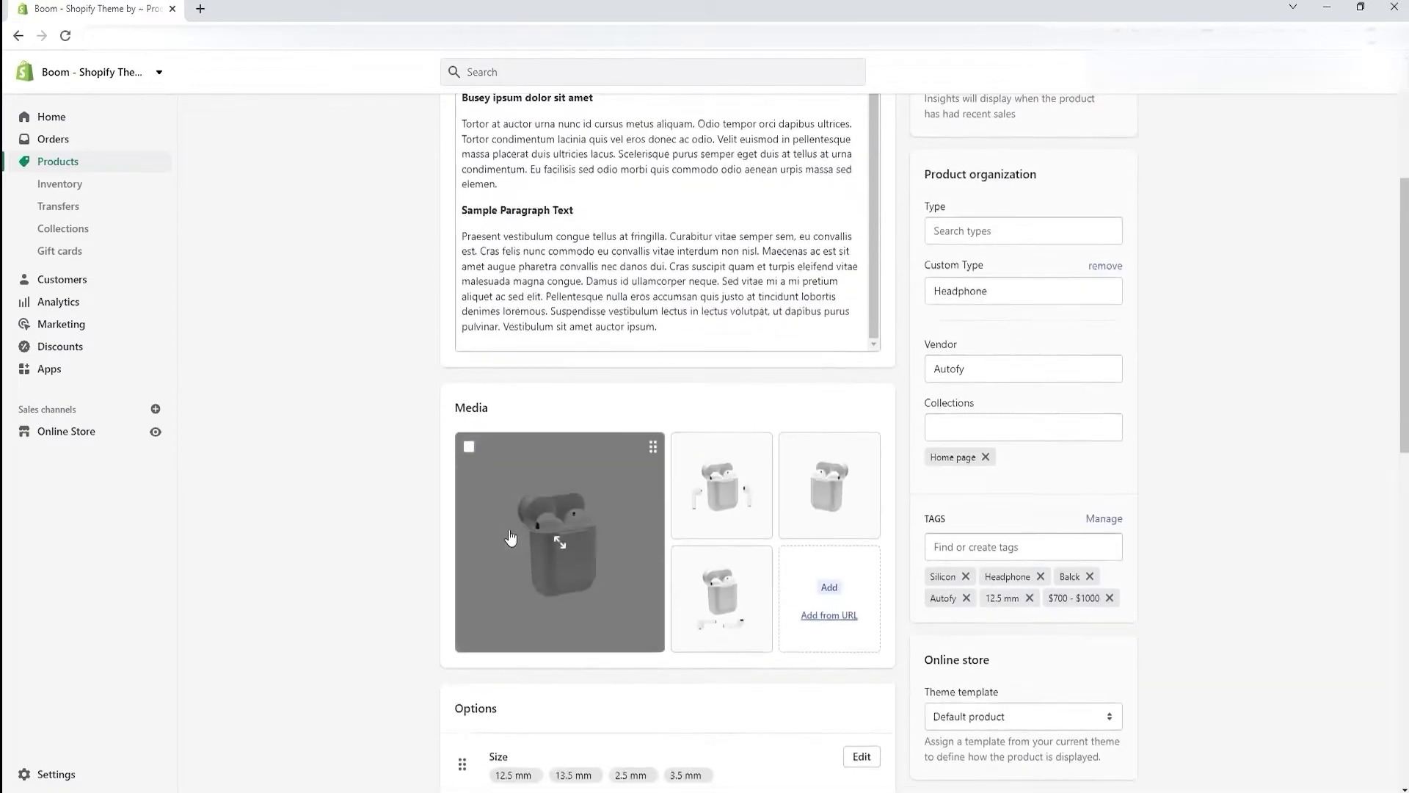
scroll(510, 540, "down", 4)
scroll(510, 539, "down", 5)
left_click(624, 639)
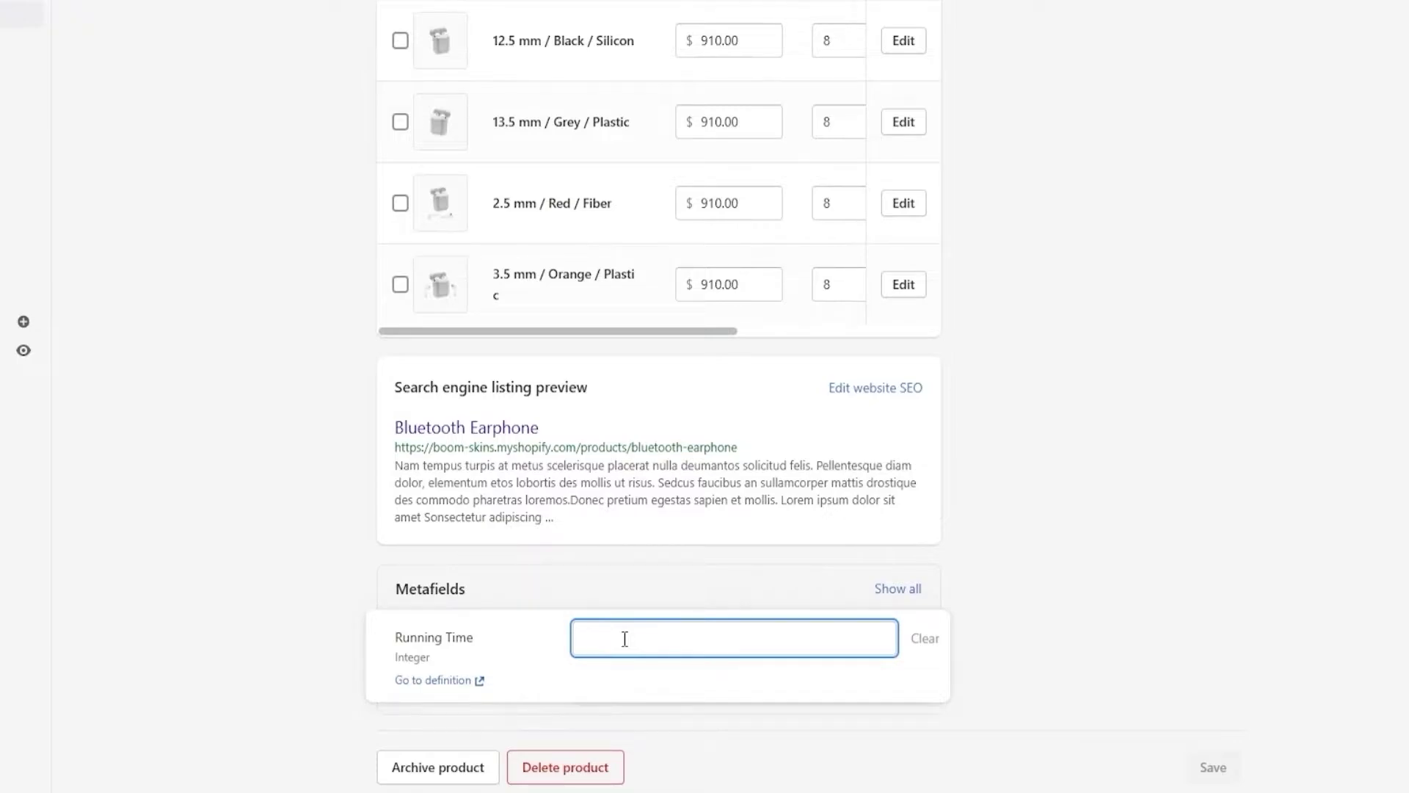
type("5")
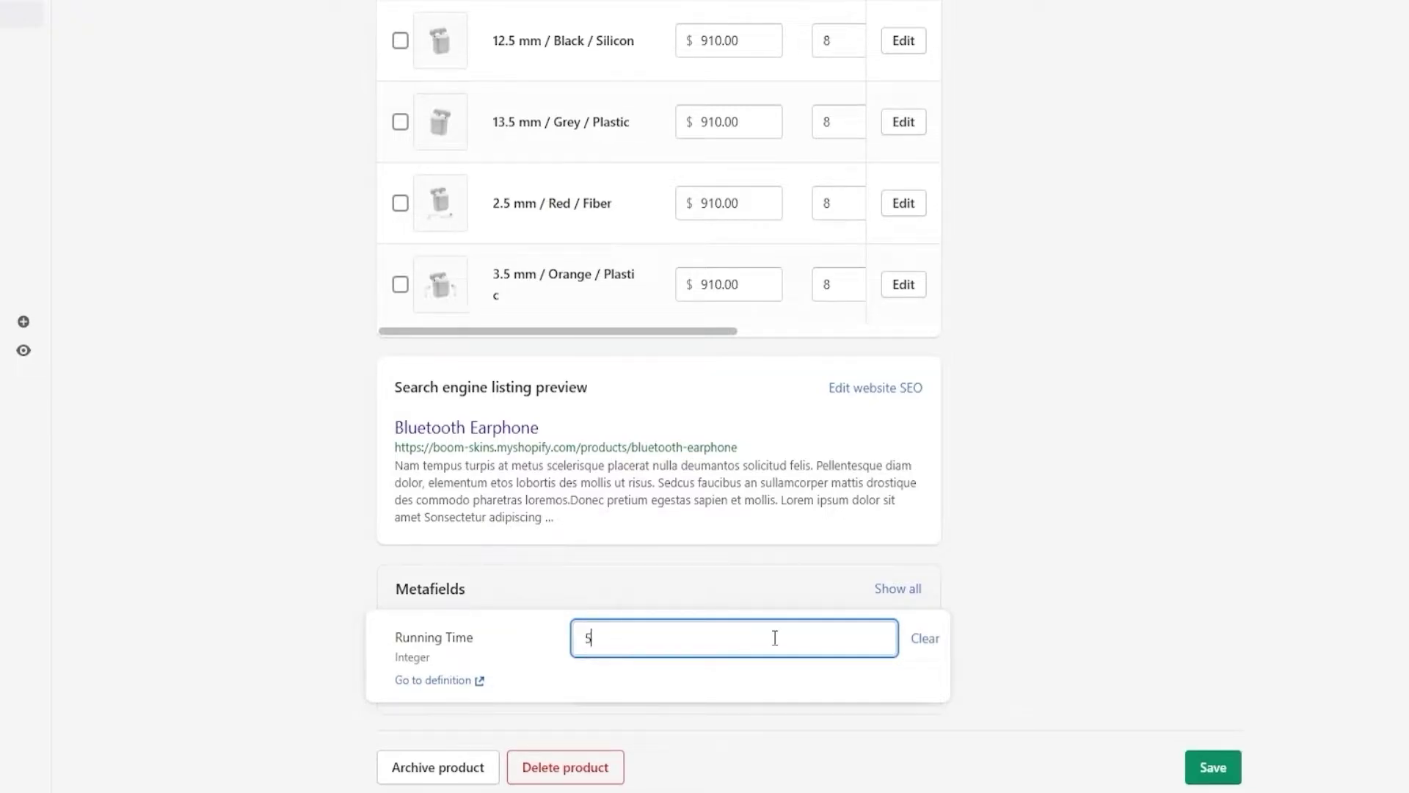
left_click(1212, 778)
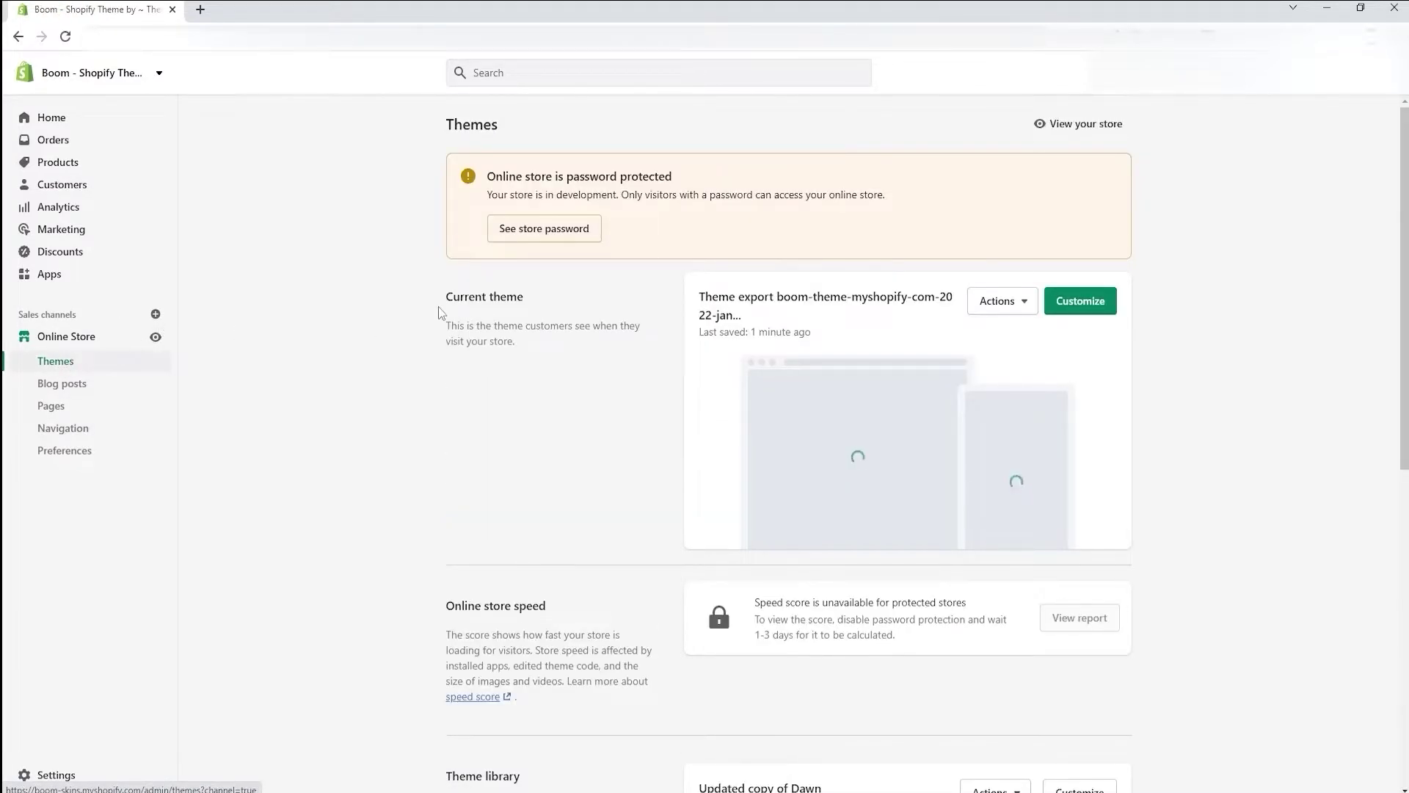
Customize the current theme and switch the editor to the Default product template
left_click(1079, 301)
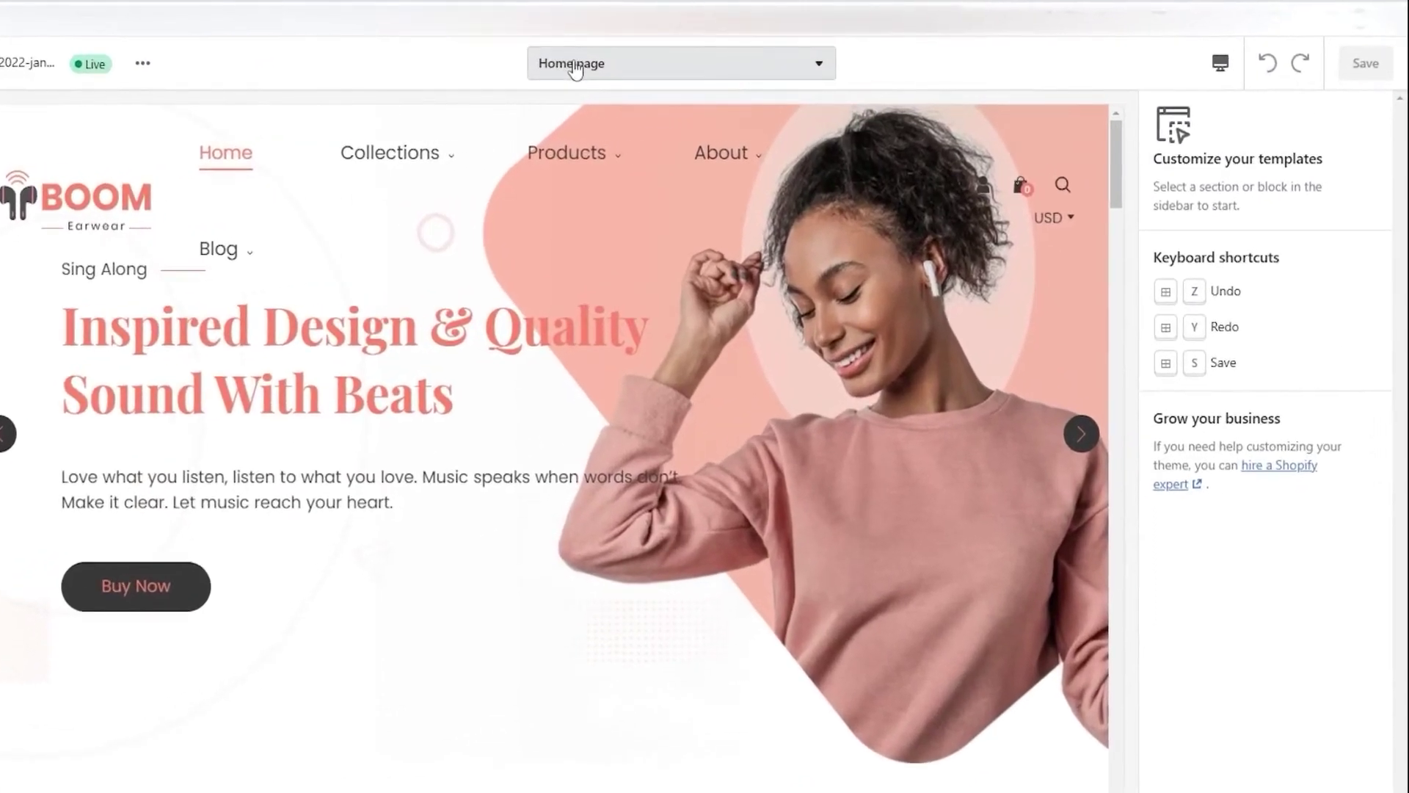
left_click(575, 69)
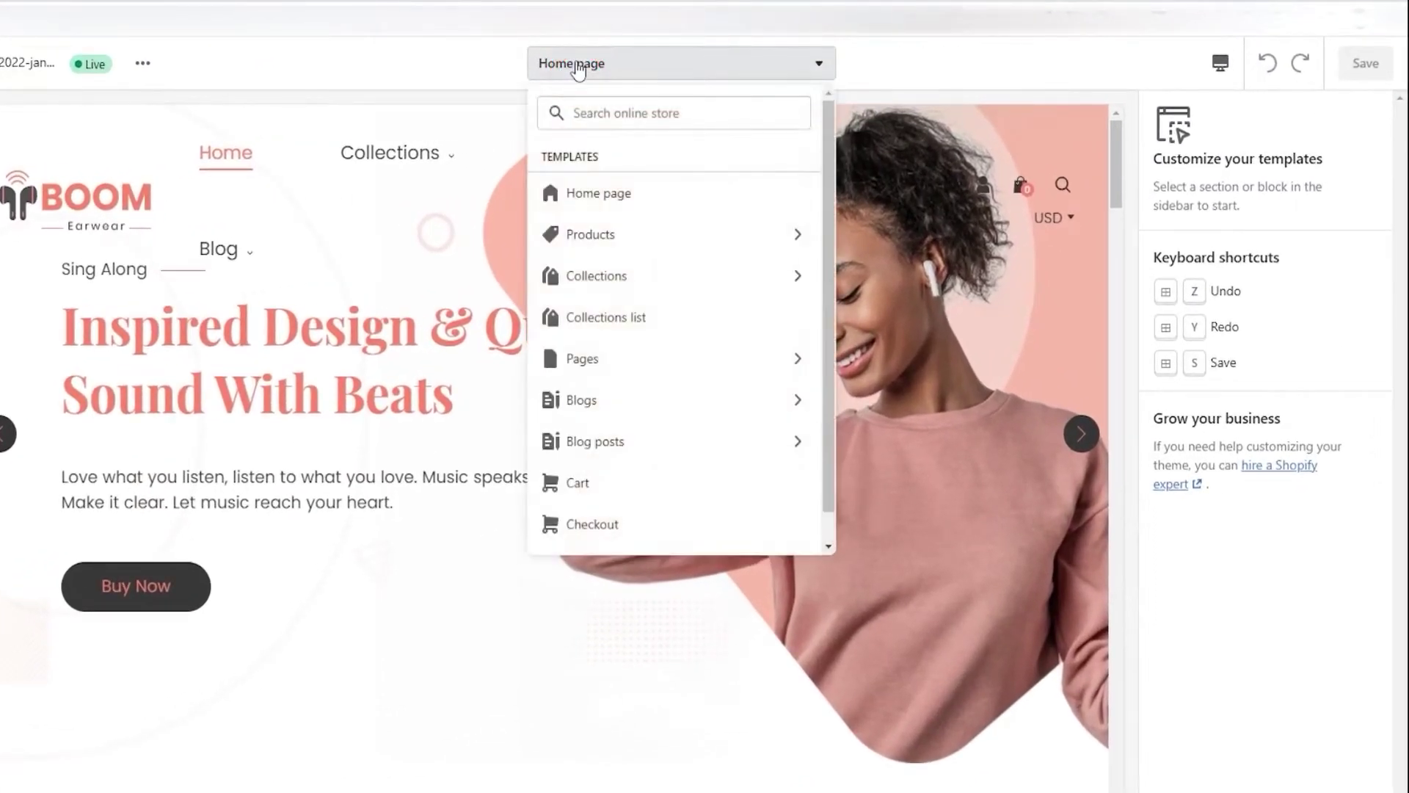
left_click(607, 255)
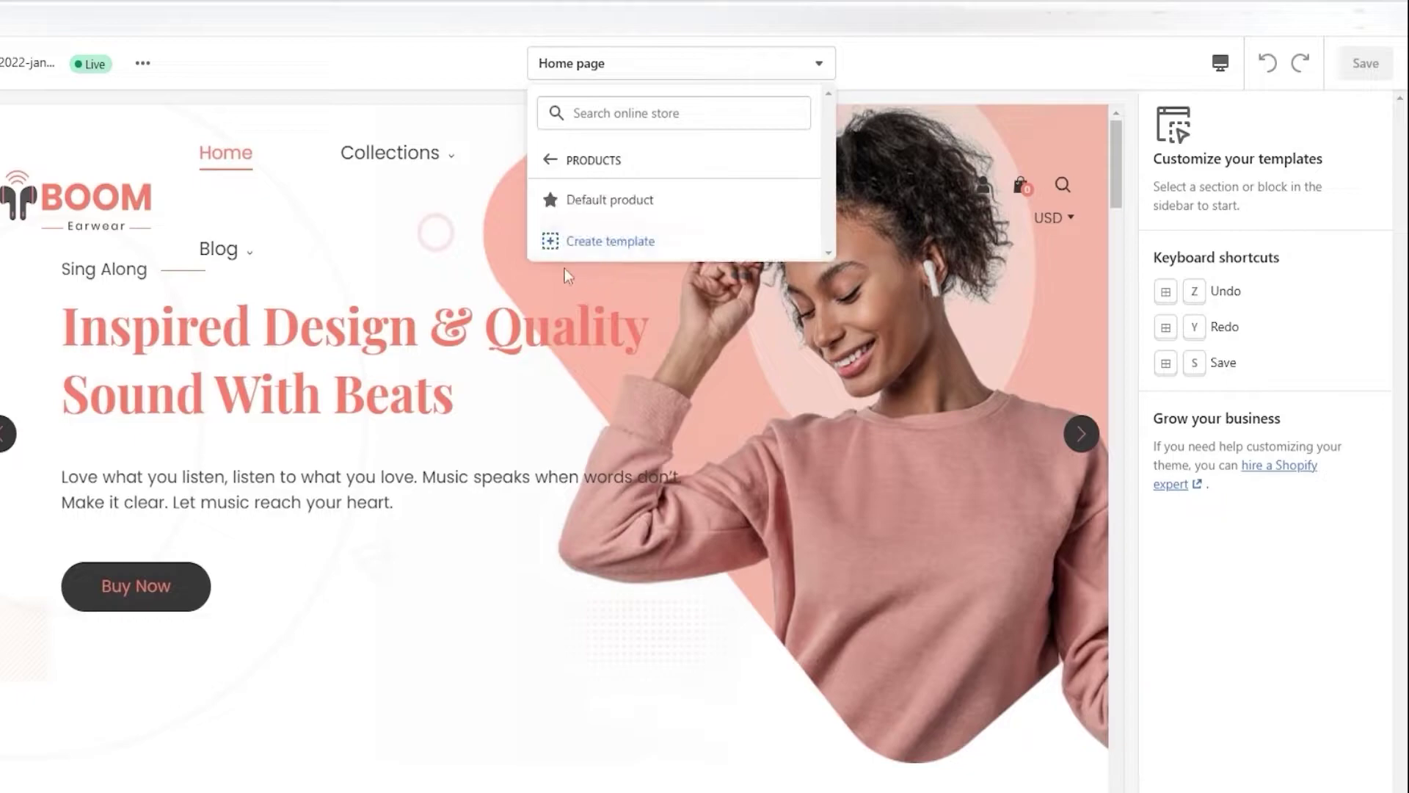
left_click(636, 213)
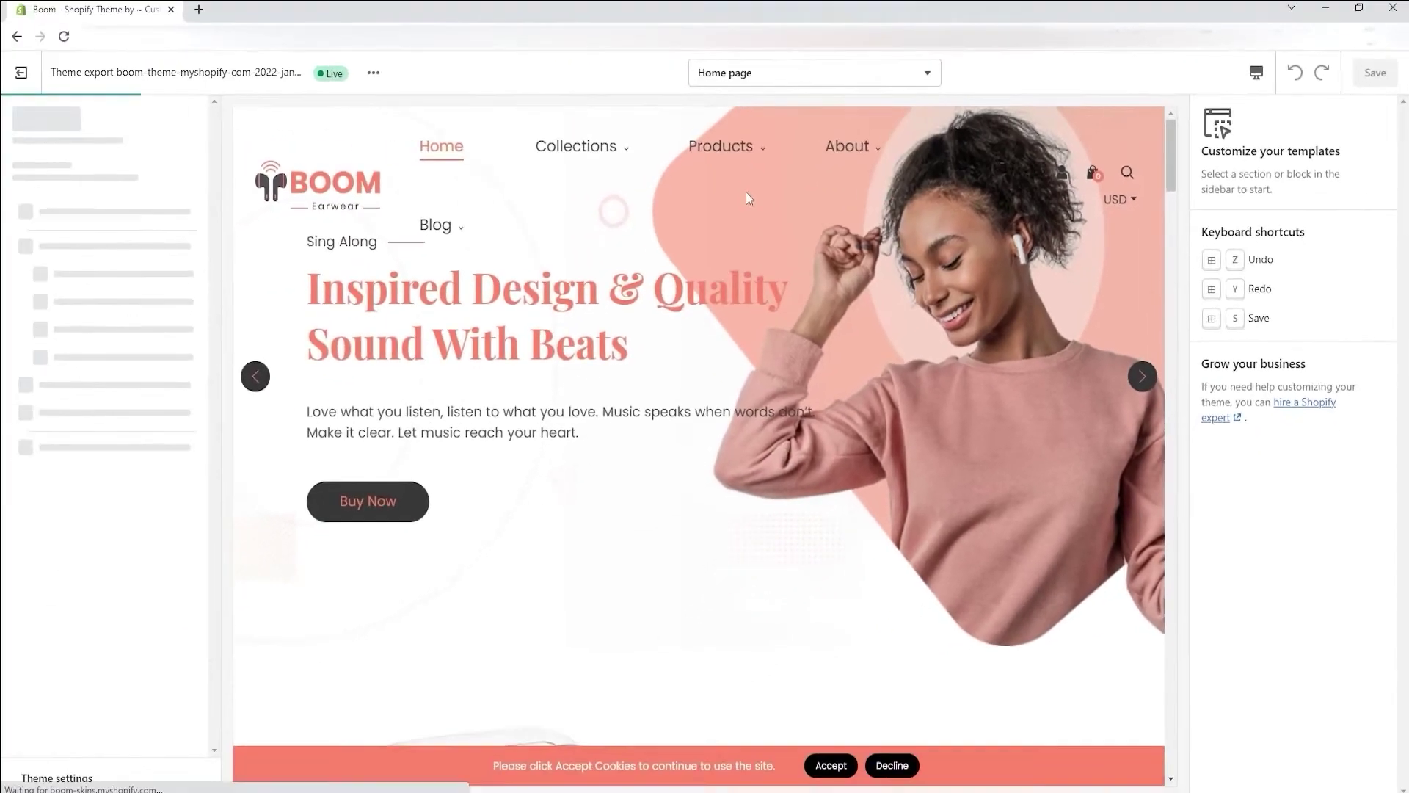
scroll(751, 379, "down", 2)
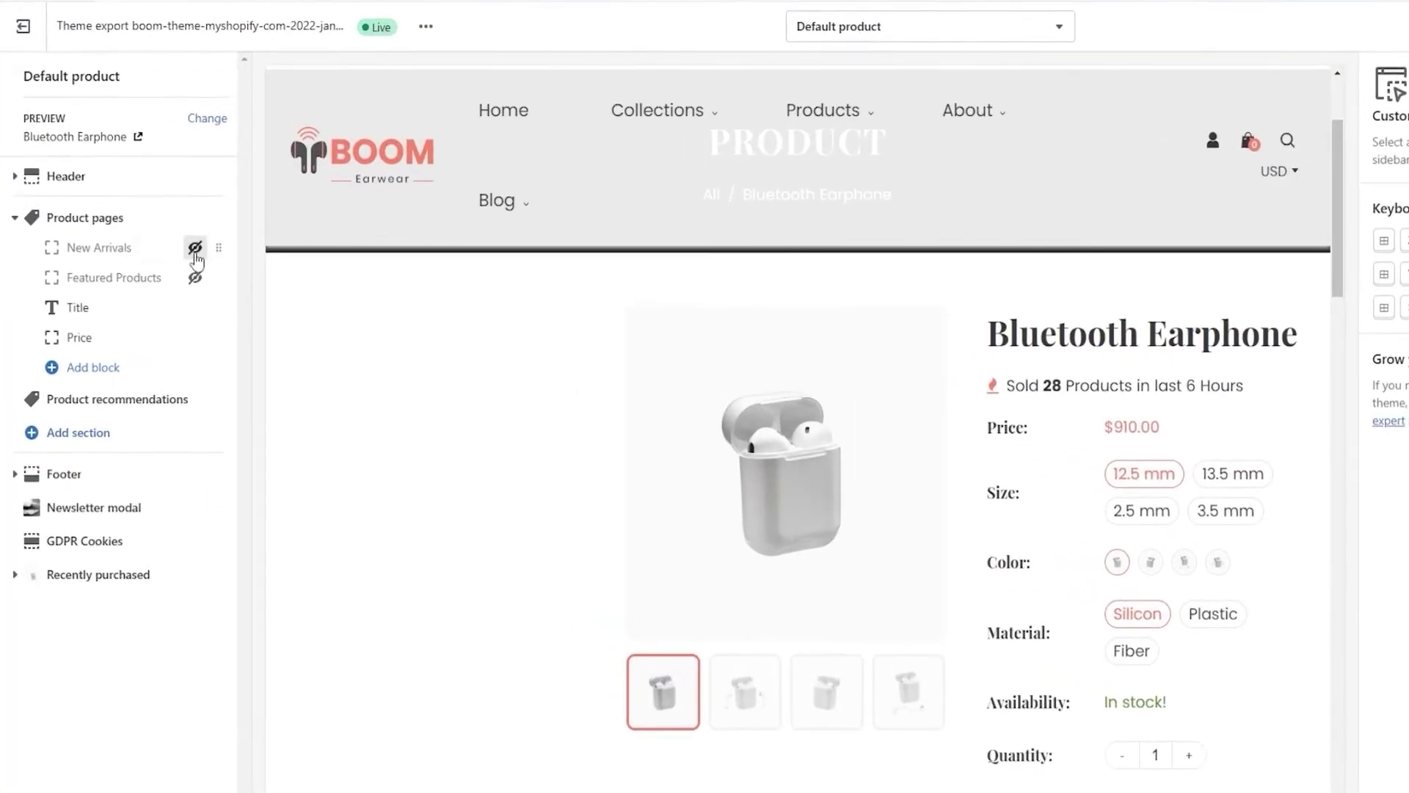
Toggle New Arrivals visibility, then add a 'Running Time' text block above the product title
left_click(196, 249)
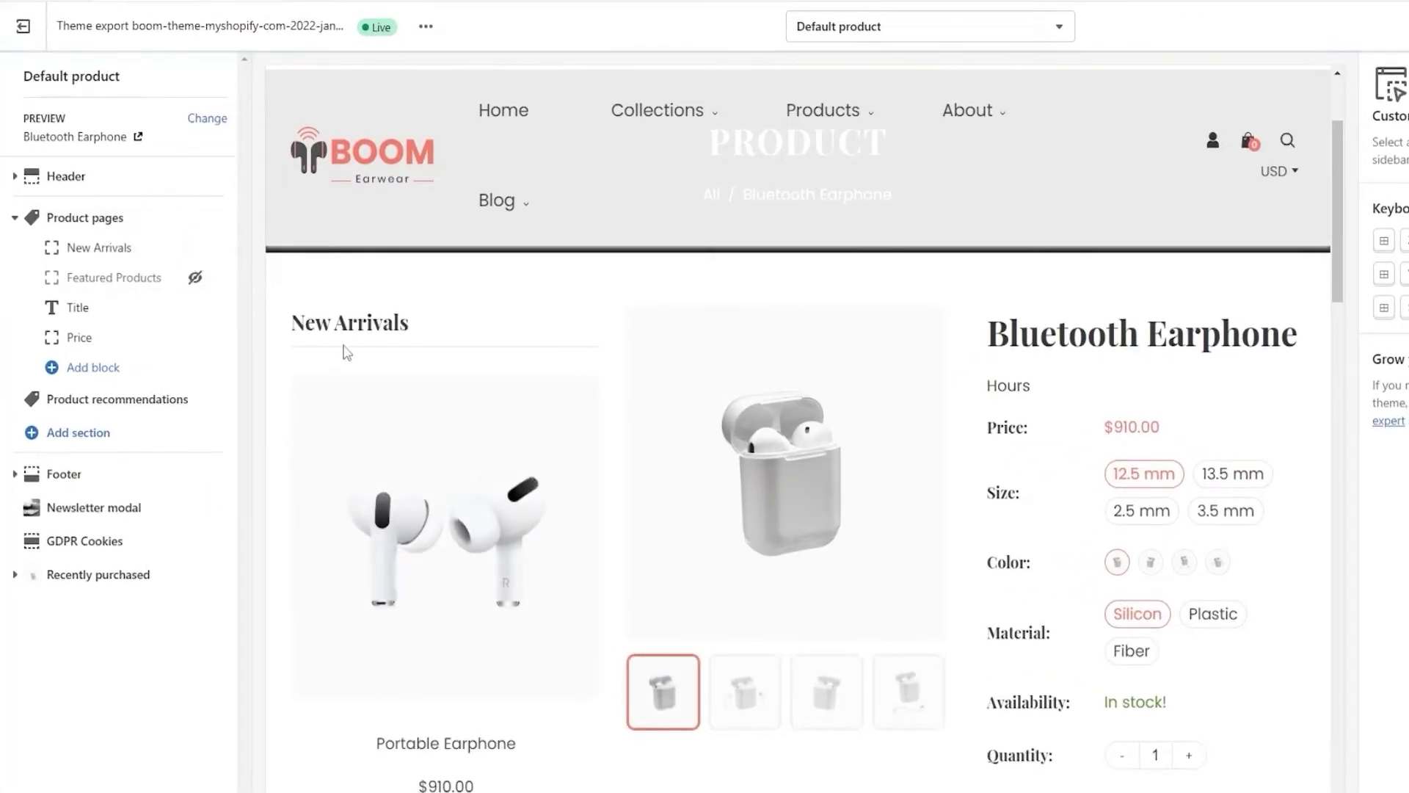
left_click(195, 252)
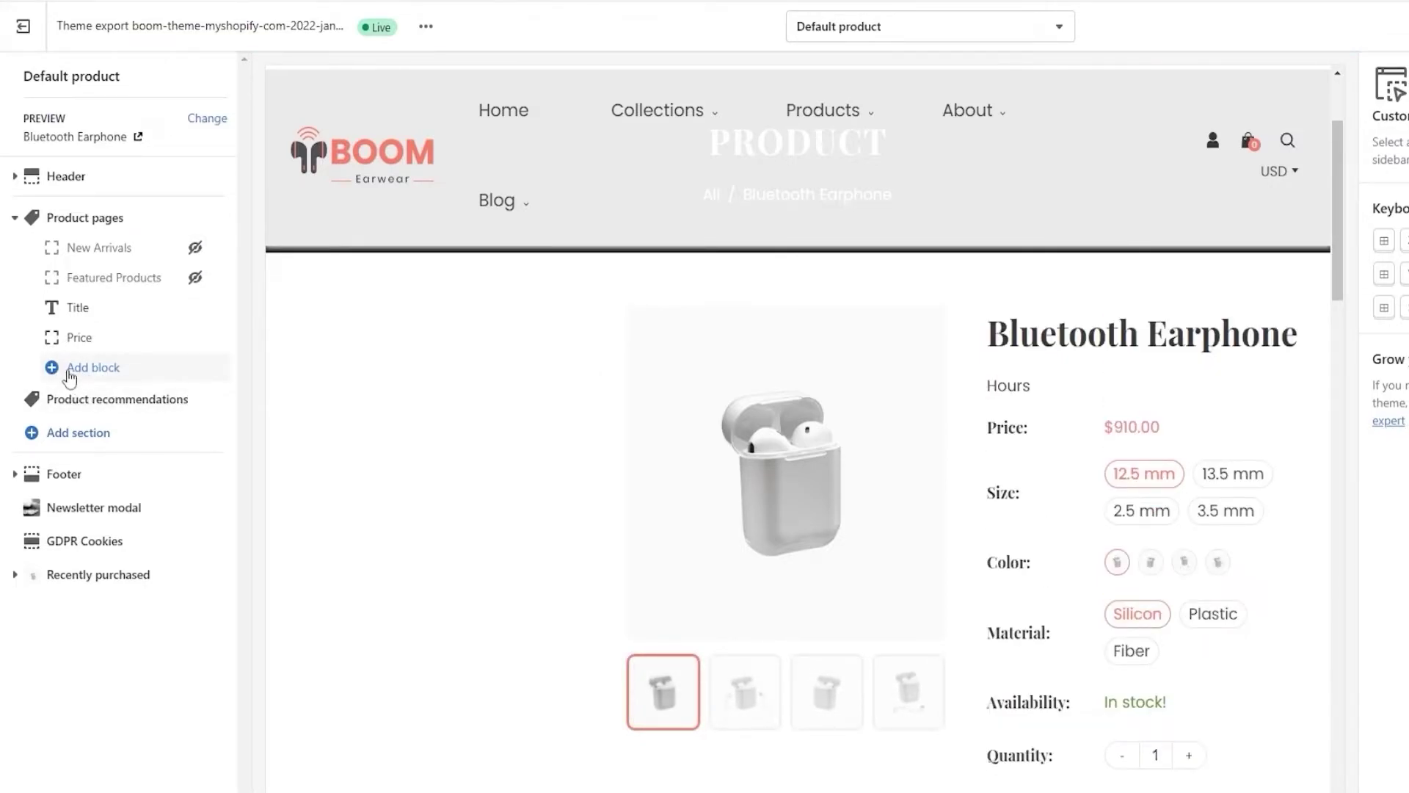
left_click(117, 376)
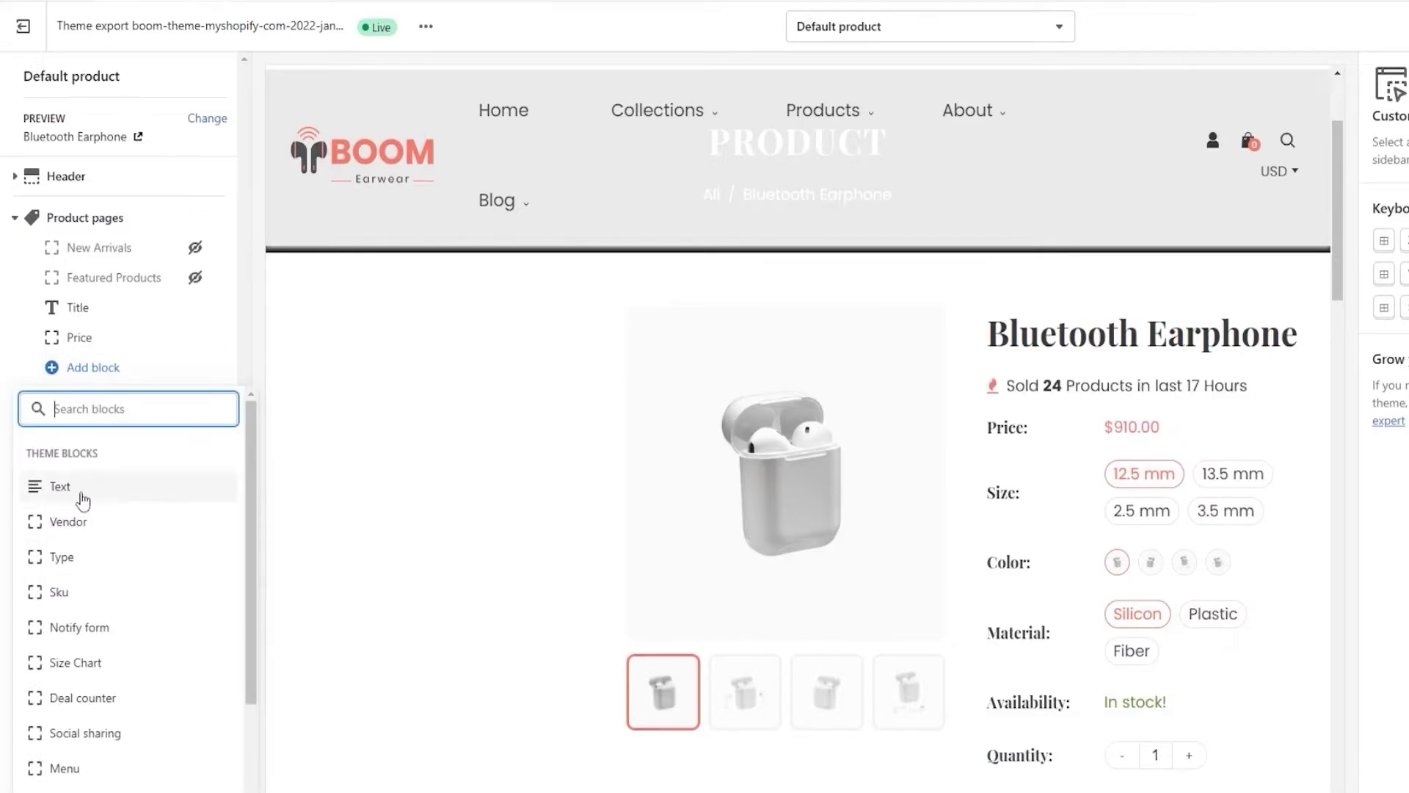
left_click(83, 498)
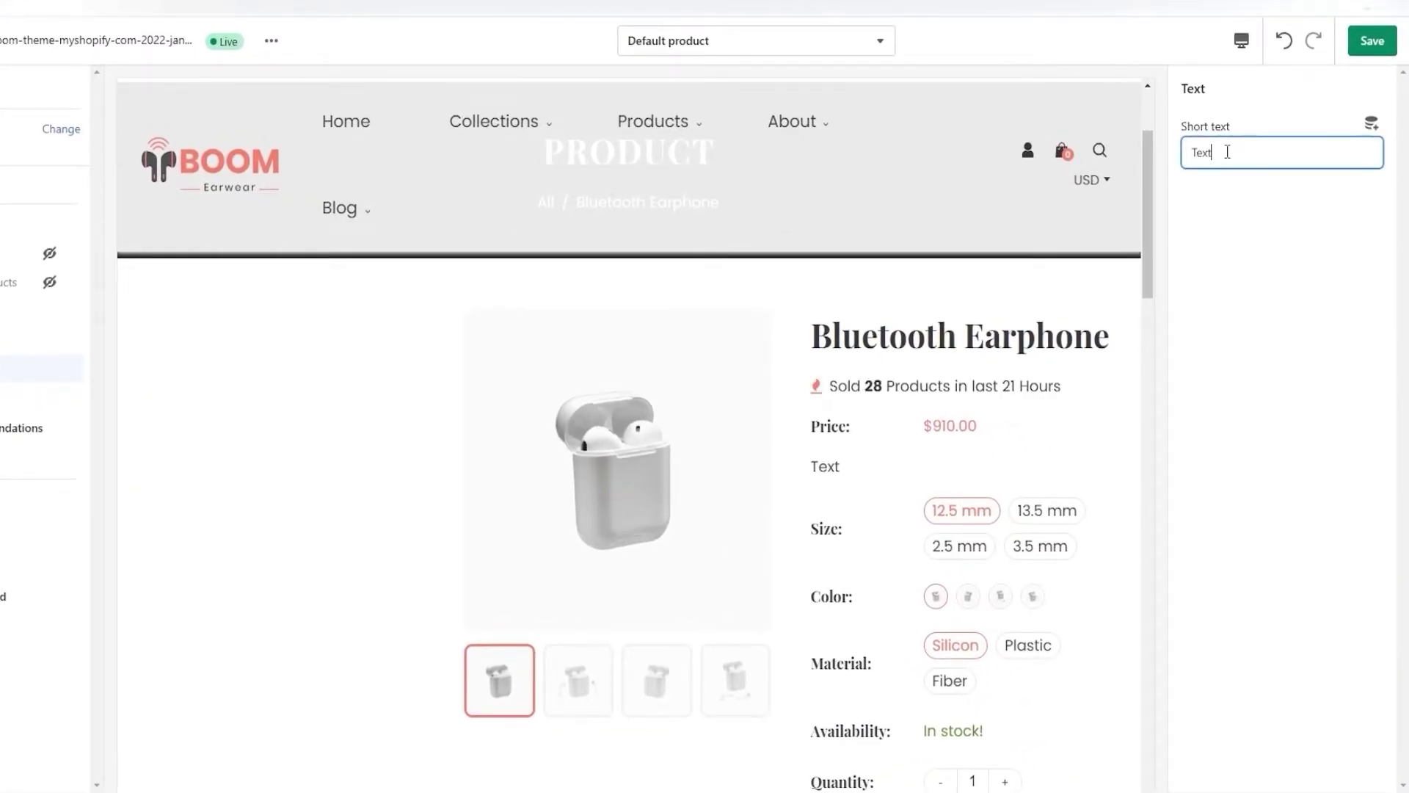
key("BackSpace")
type("R")
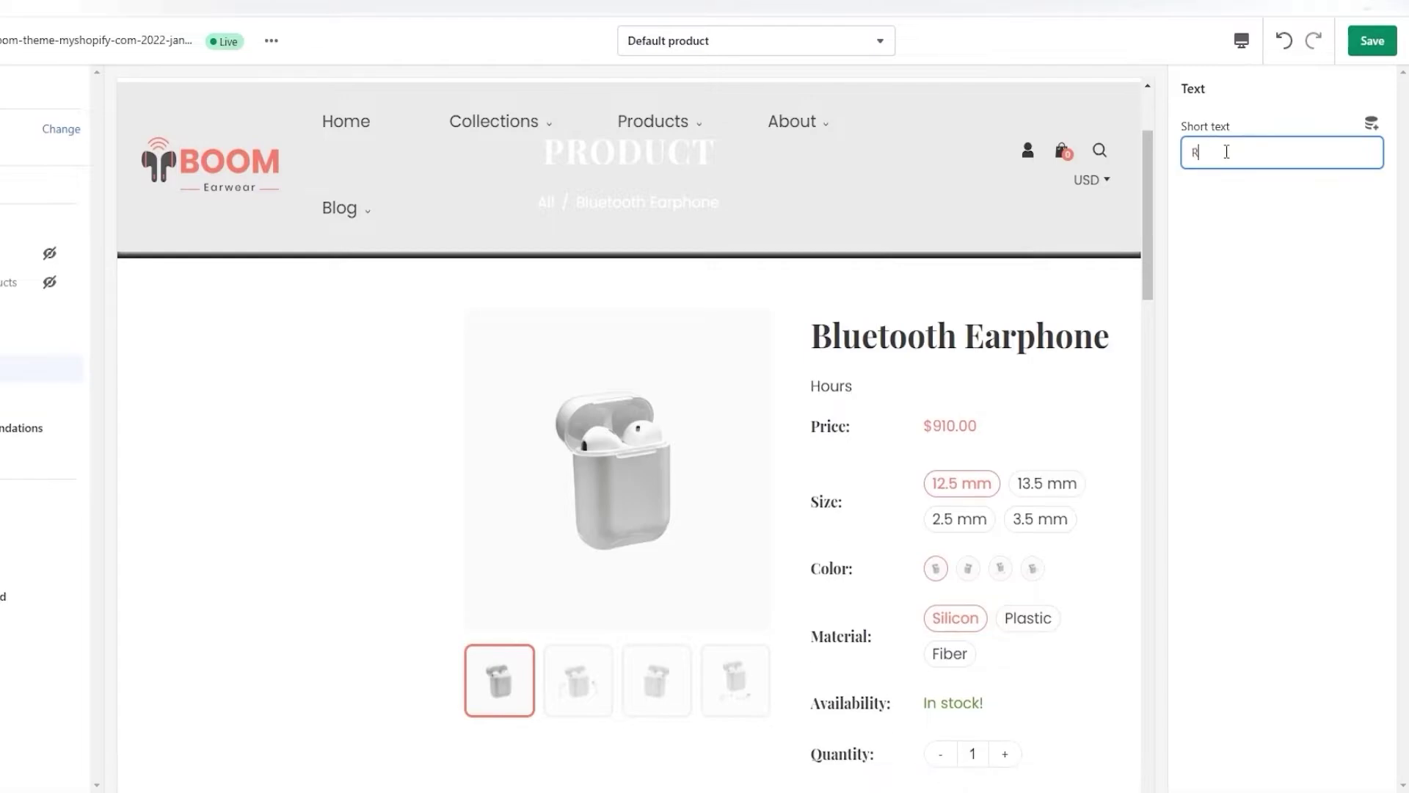
type("ing Time")
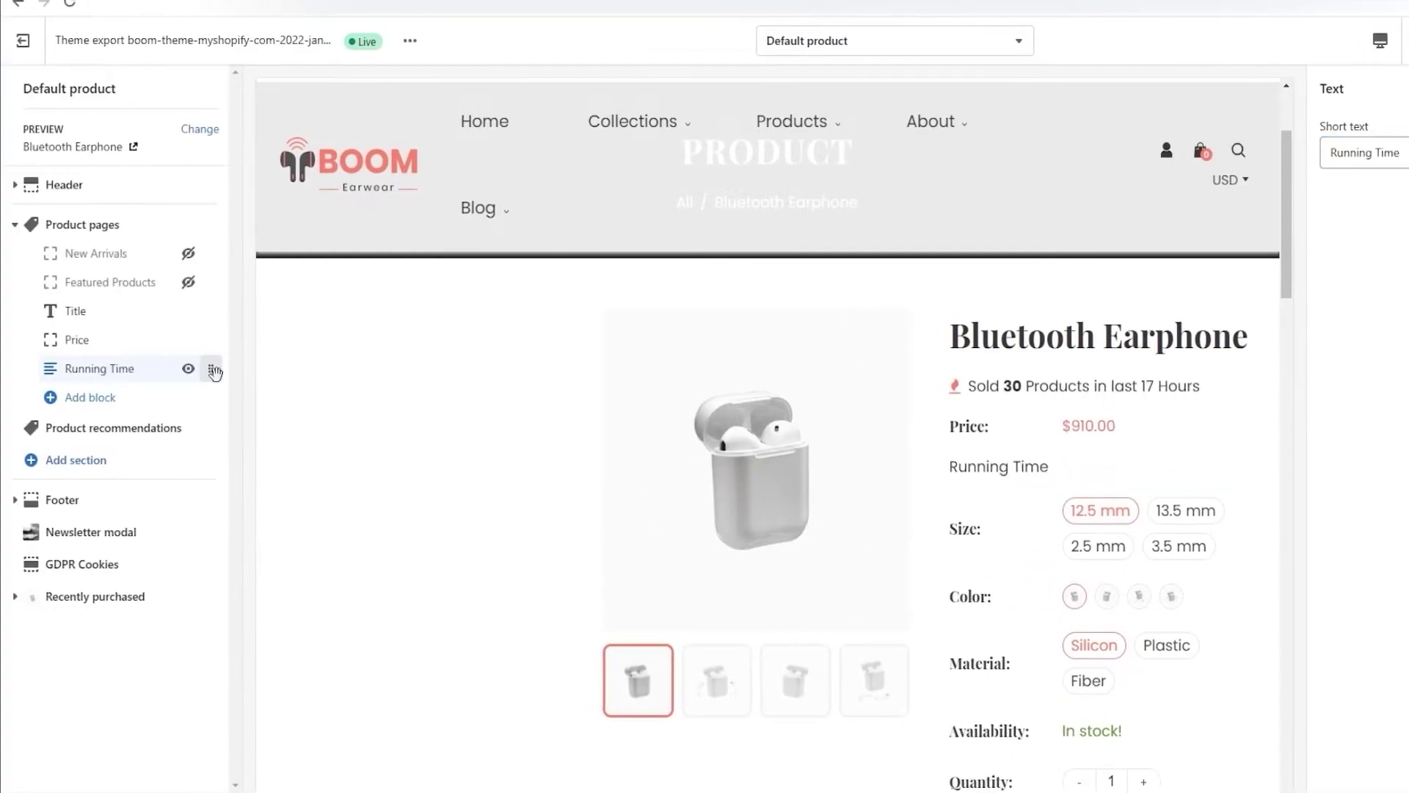
left_click_drag(215, 370, 183, 312)
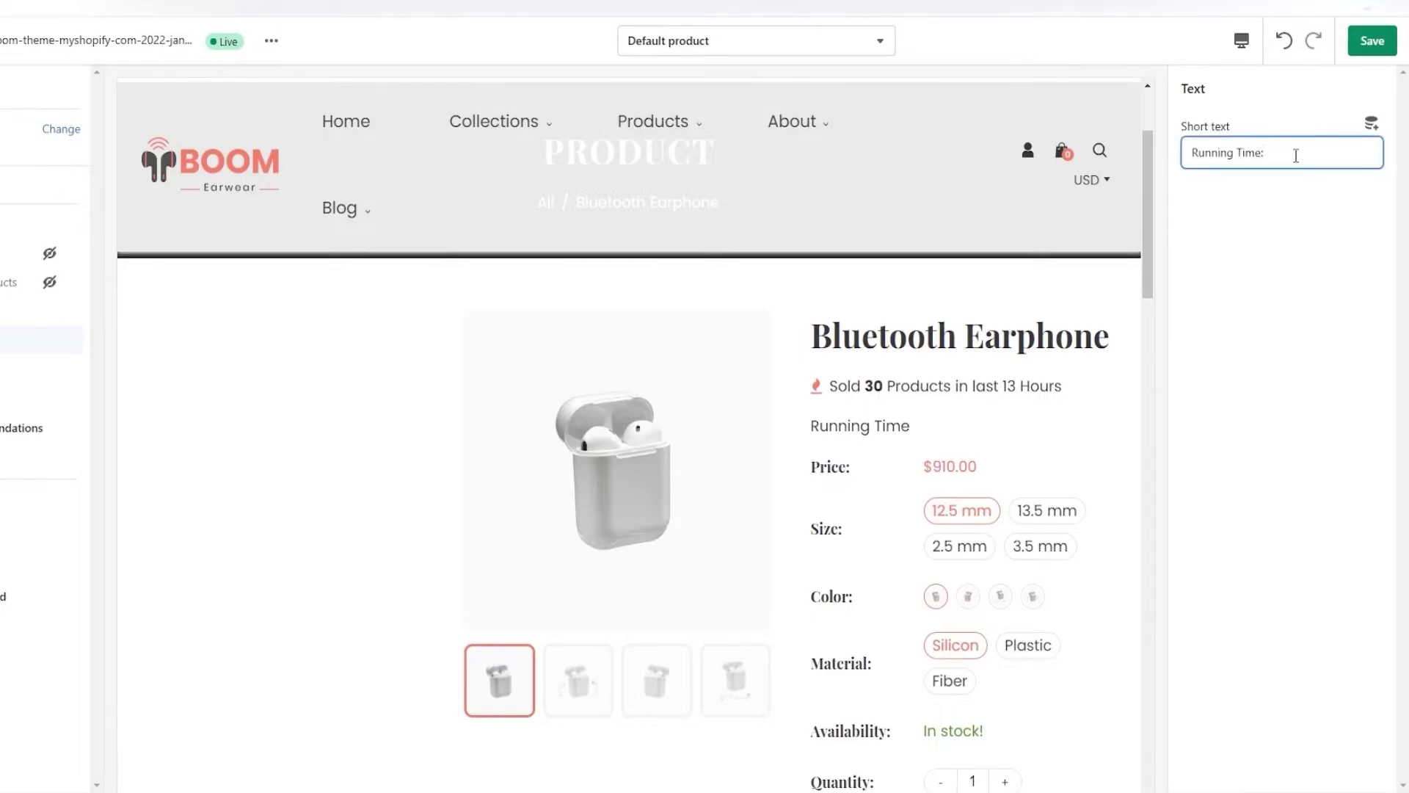
Insert the Running Time metafield into the text, followed by 'Hrs', and save the template
left_click(1373, 128)
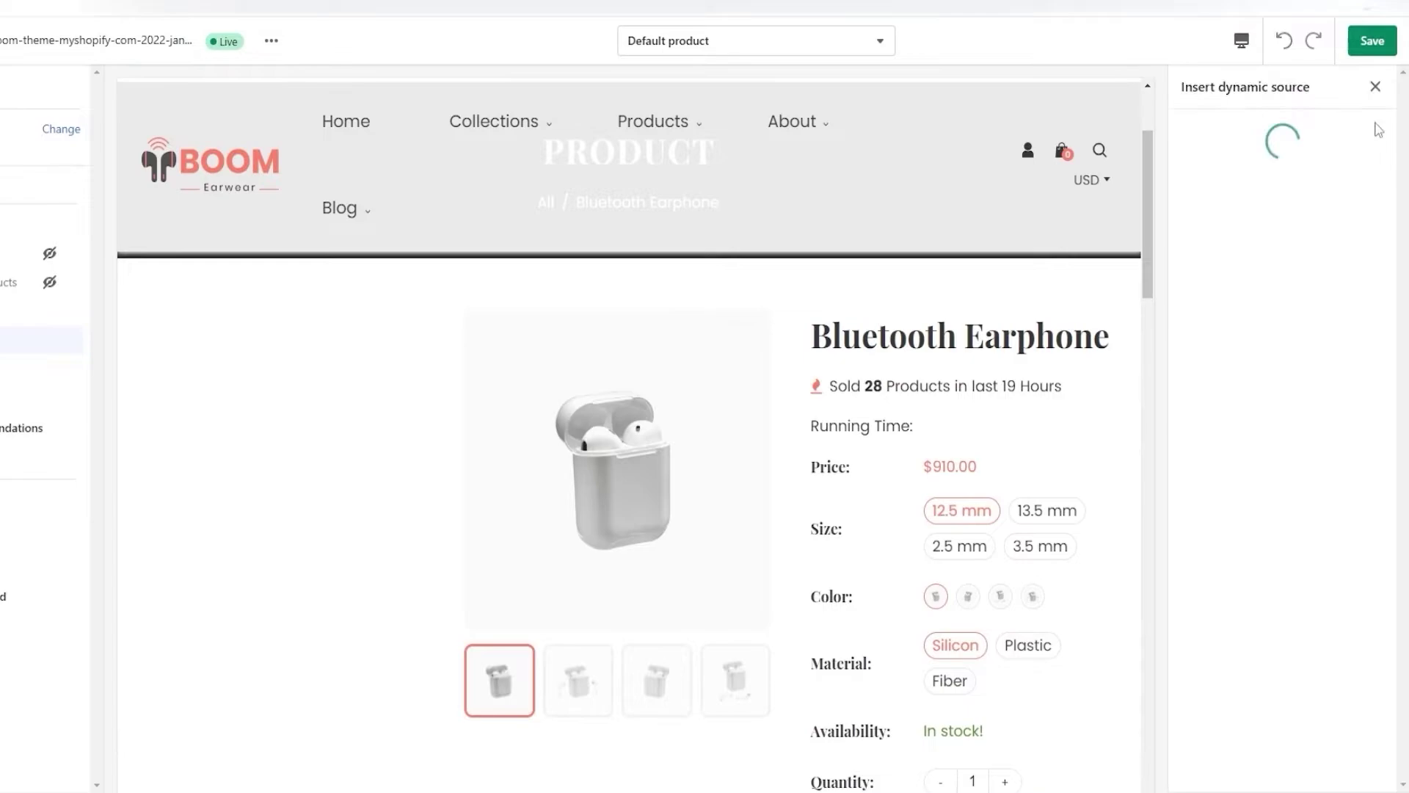
left_click(1258, 355)
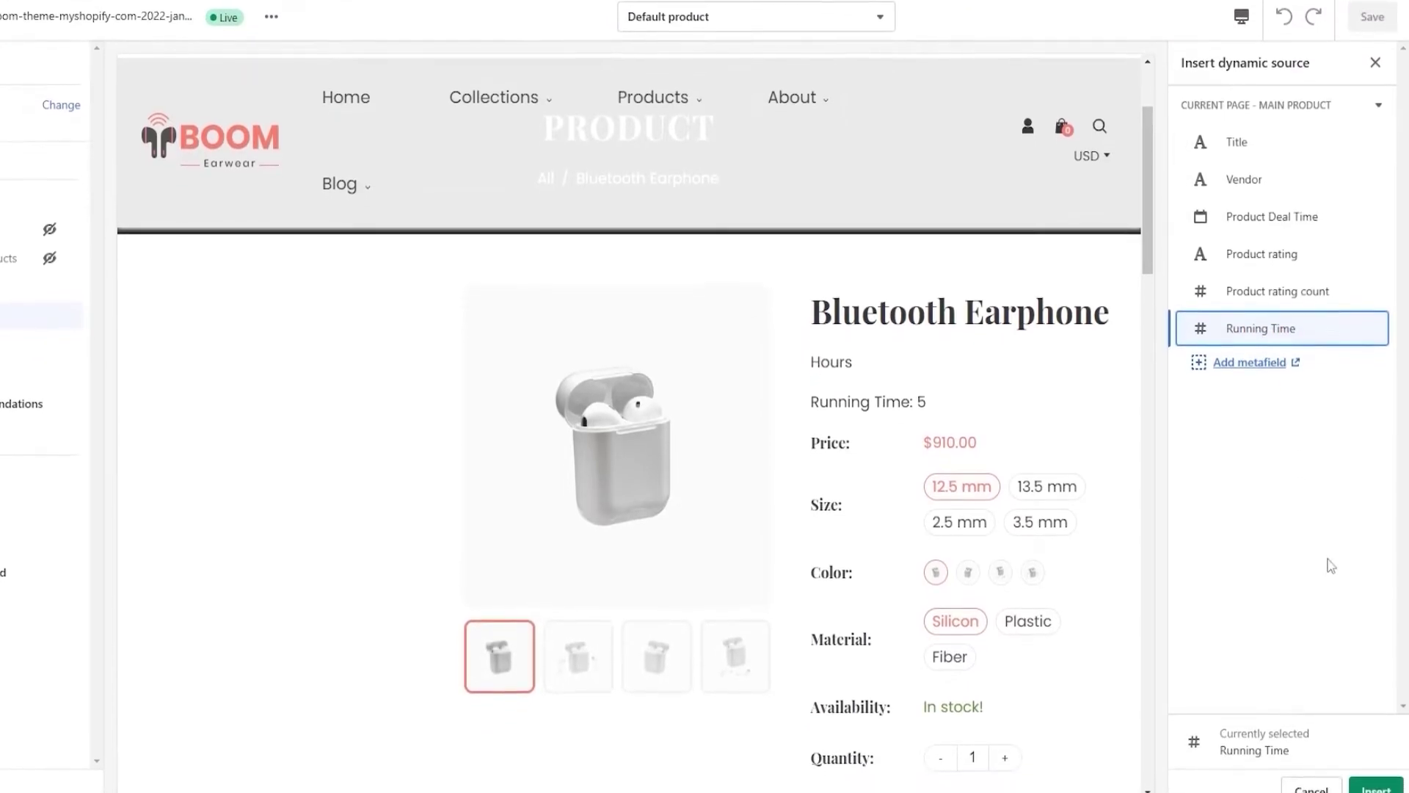
left_click(1372, 779)
type("Running Time: Running Time H")
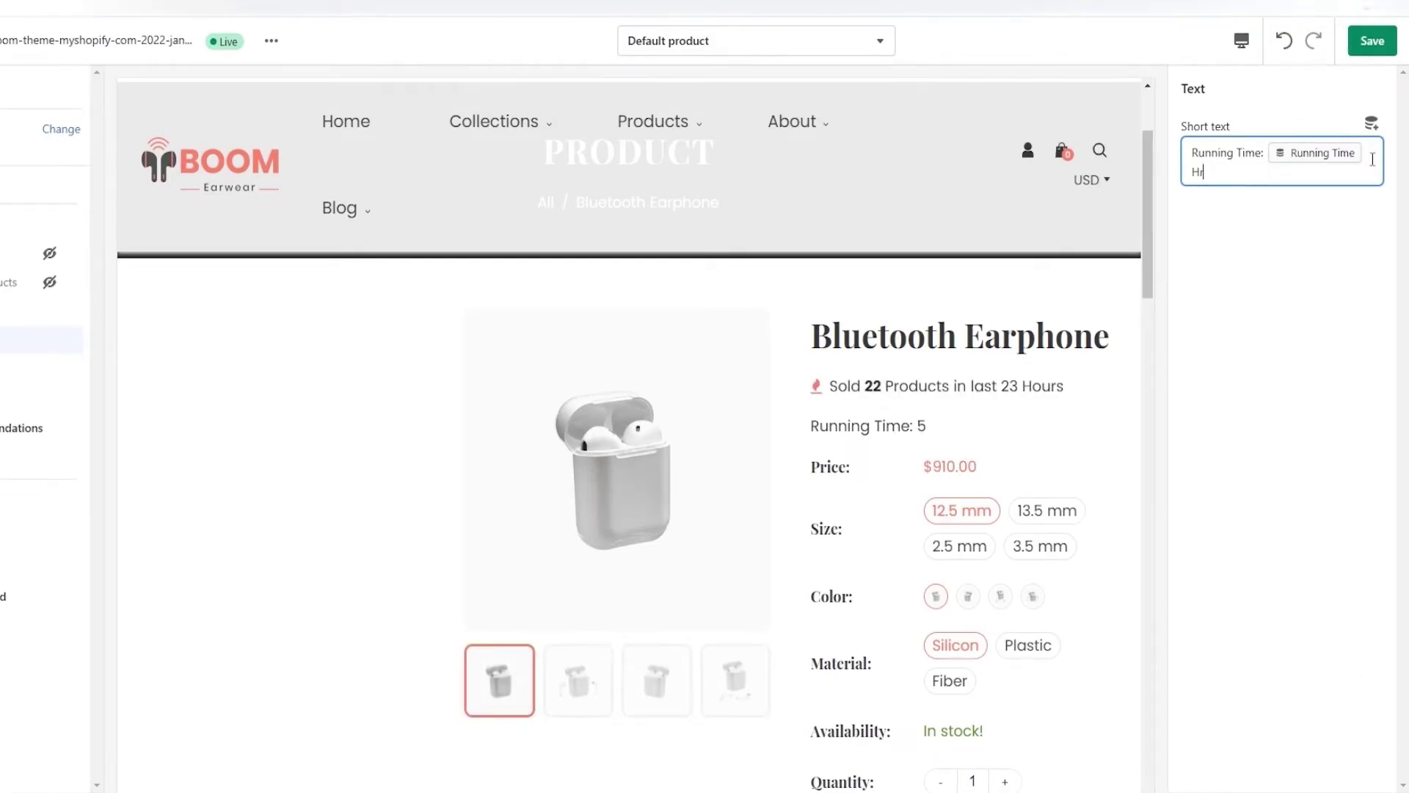
type("rs")
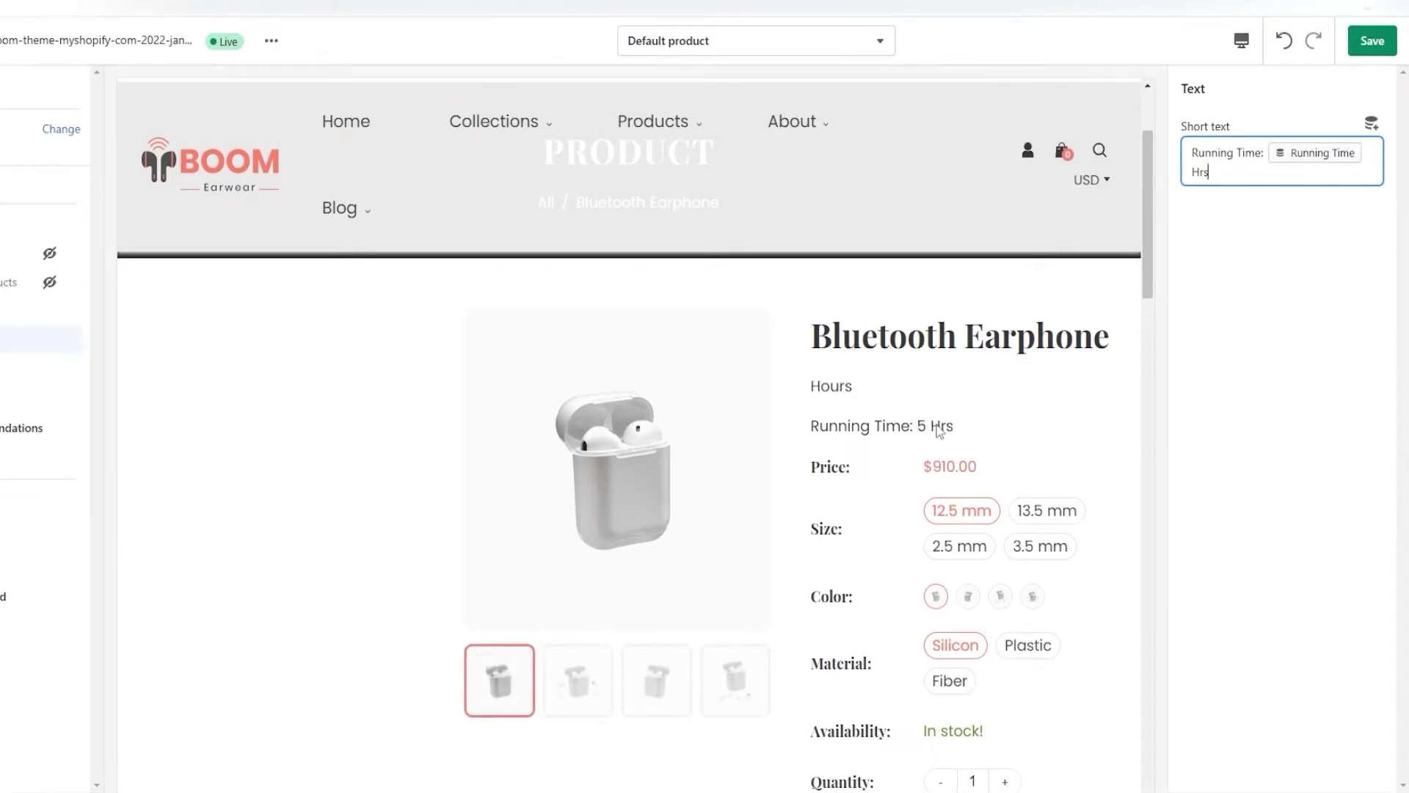
left_click(1372, 44)
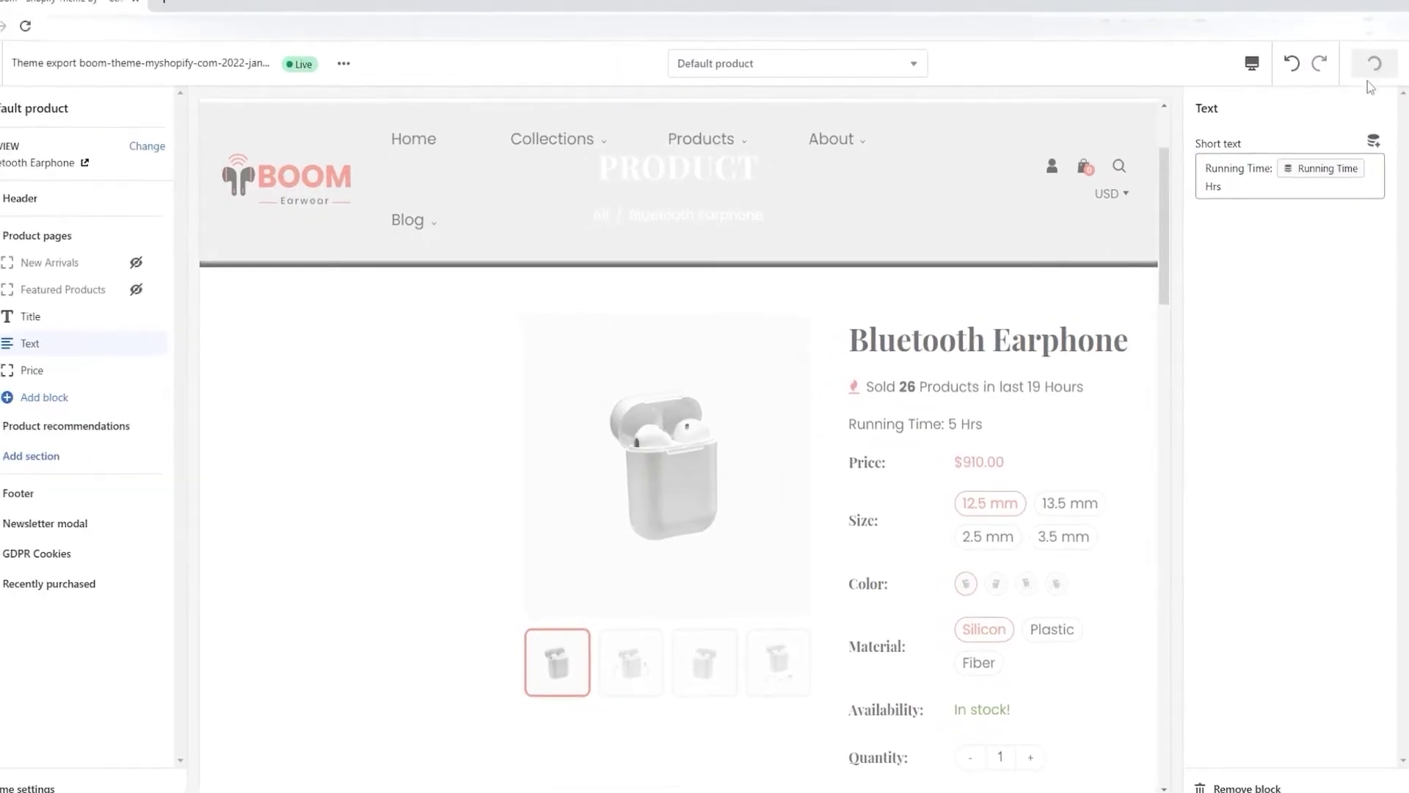
scroll(1101, 452, "down", 1)
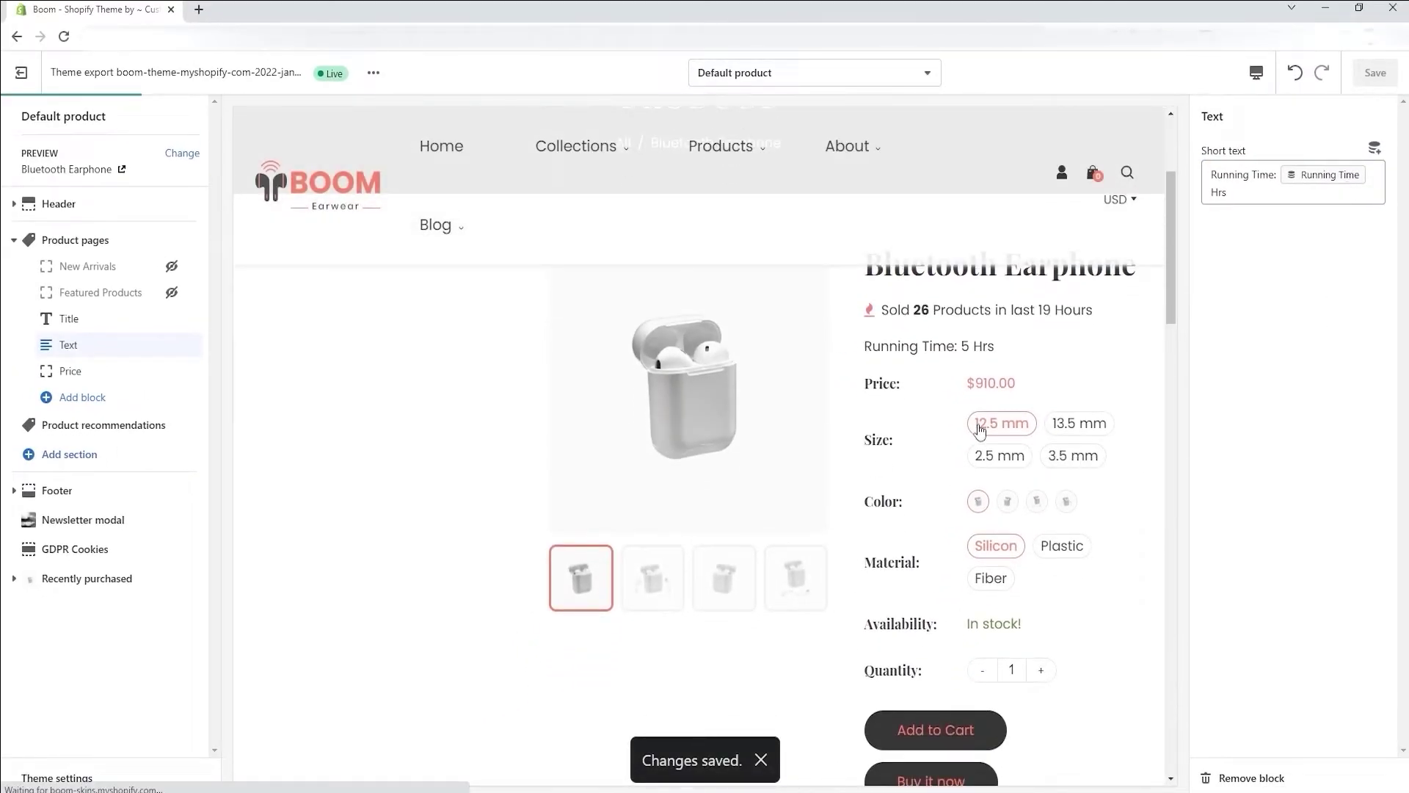
Add a second text block, browse its dynamic sources, then view the product metafield definitions
left_click(77, 396)
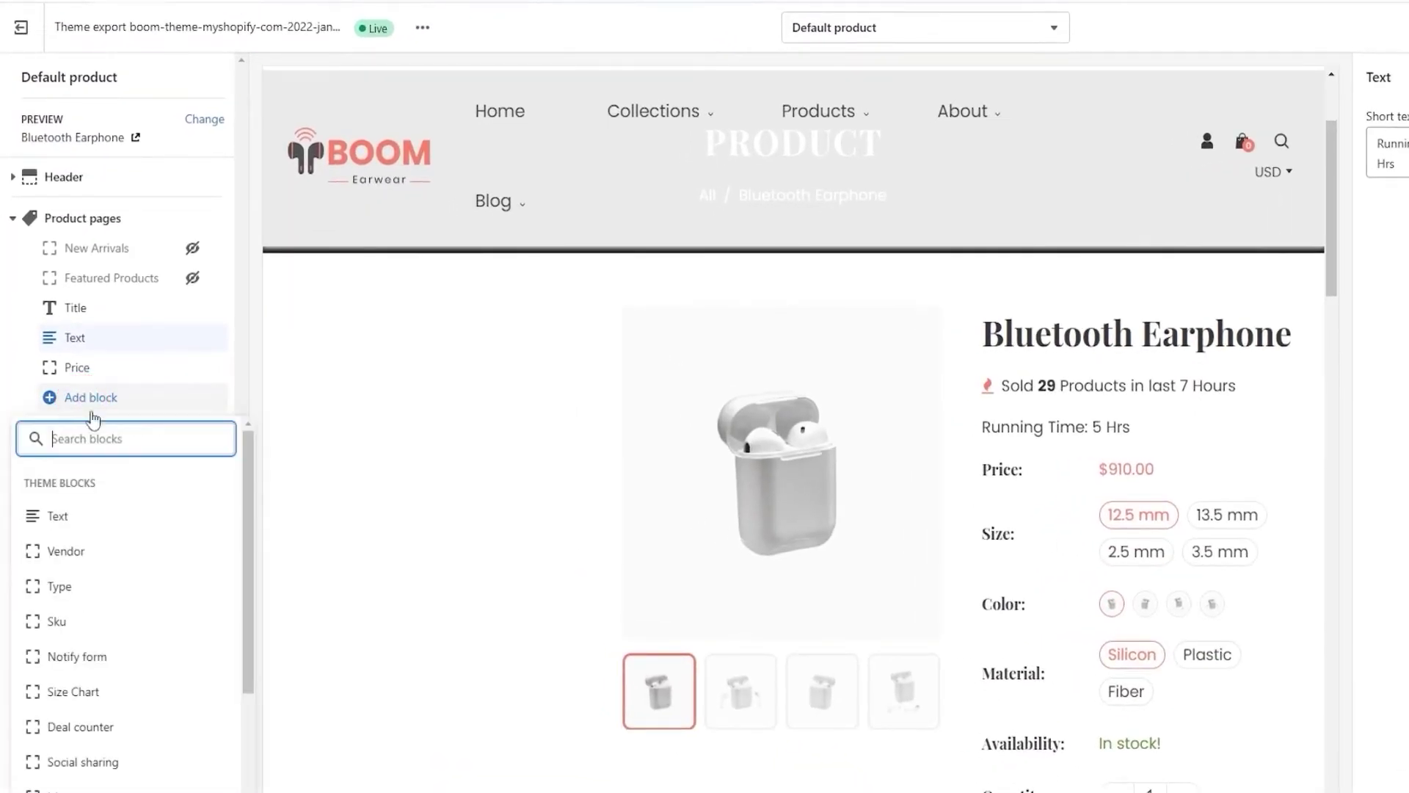
left_click(97, 528)
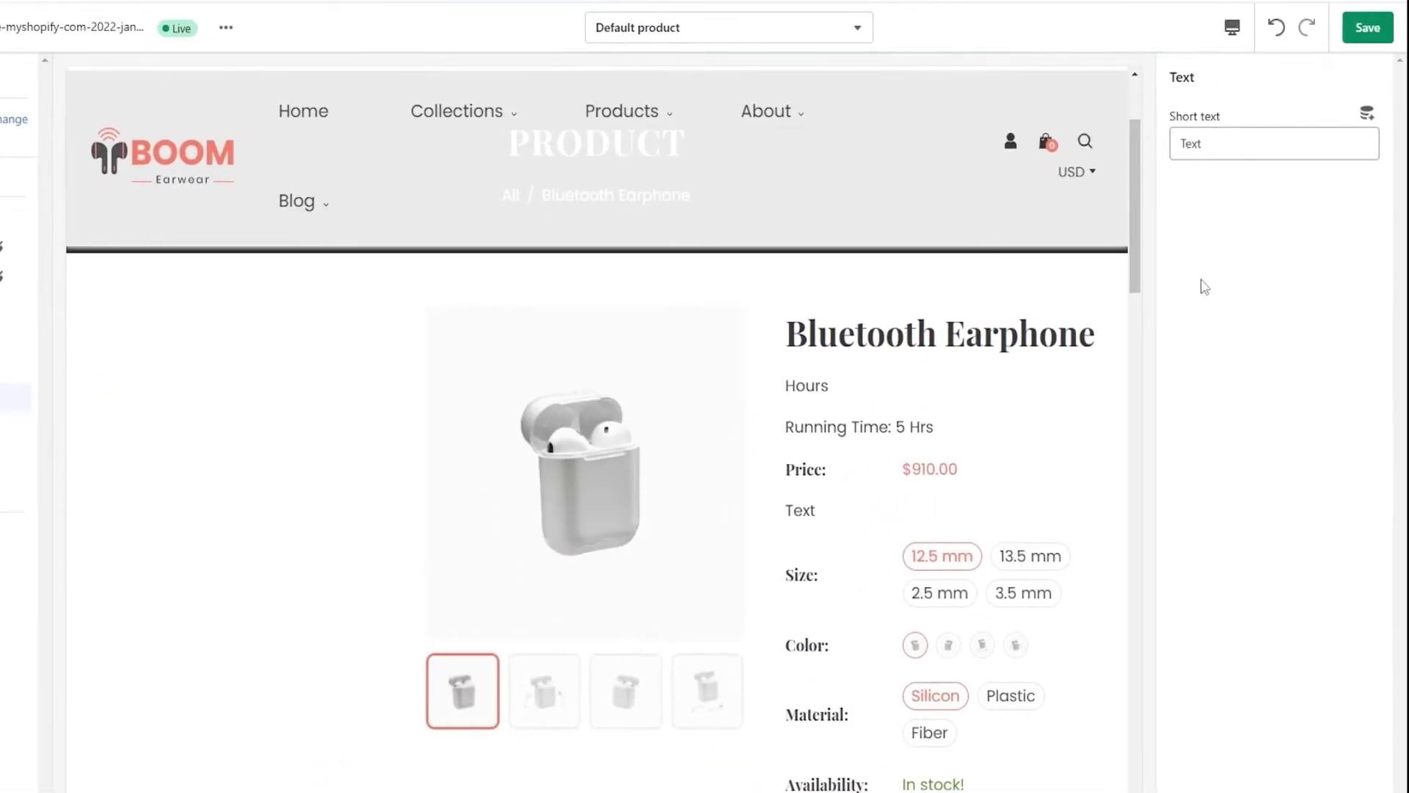
left_click(1244, 147)
type(":")
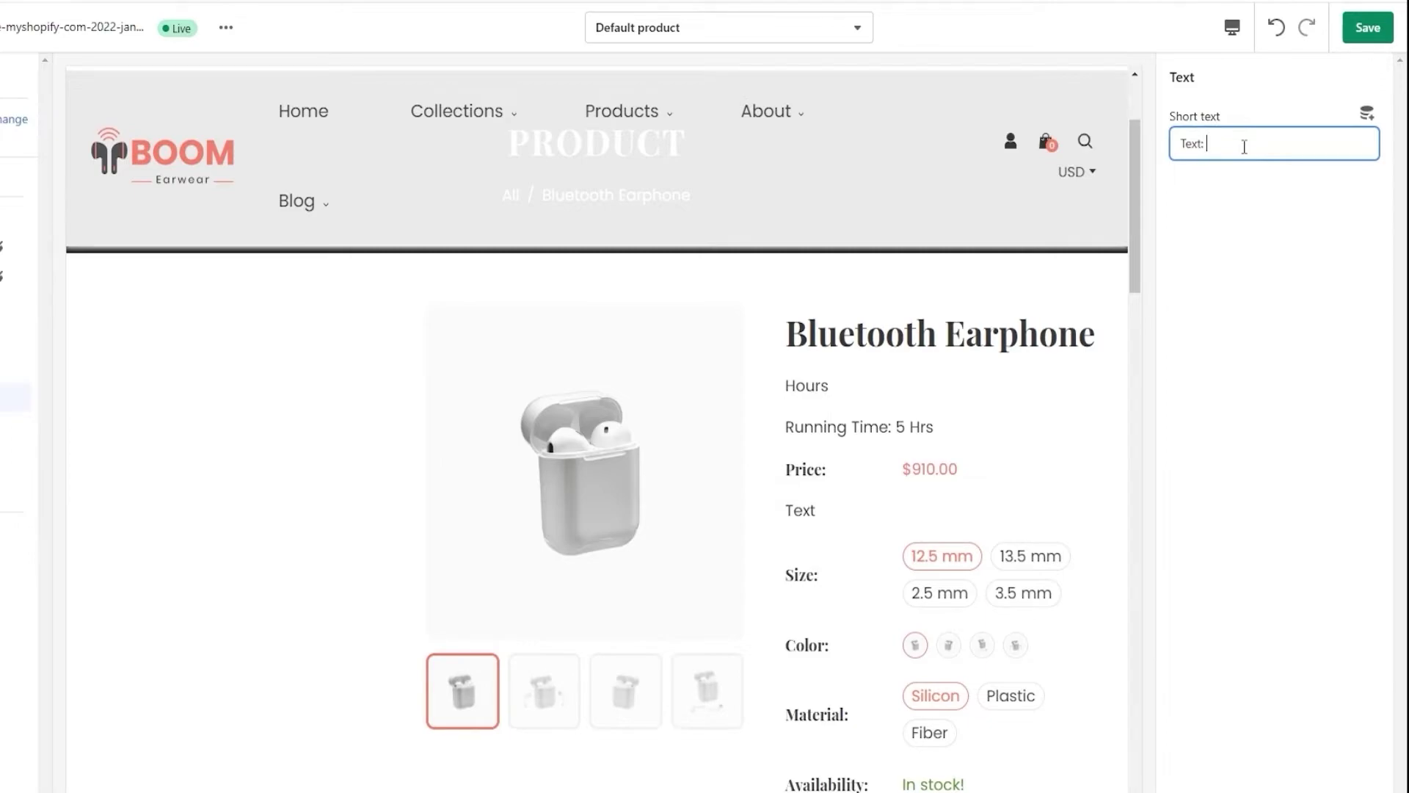
left_click(1366, 114)
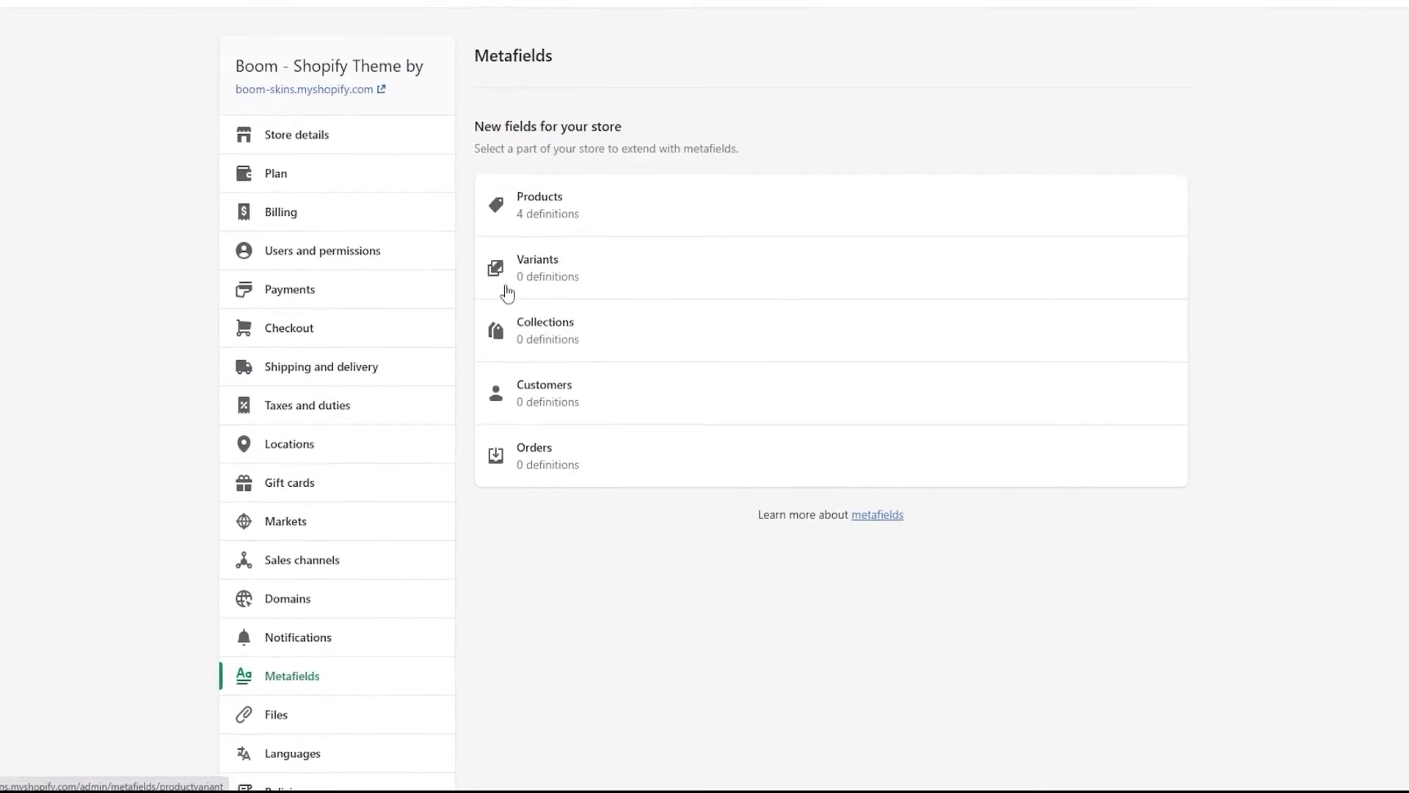
left_click(564, 199)
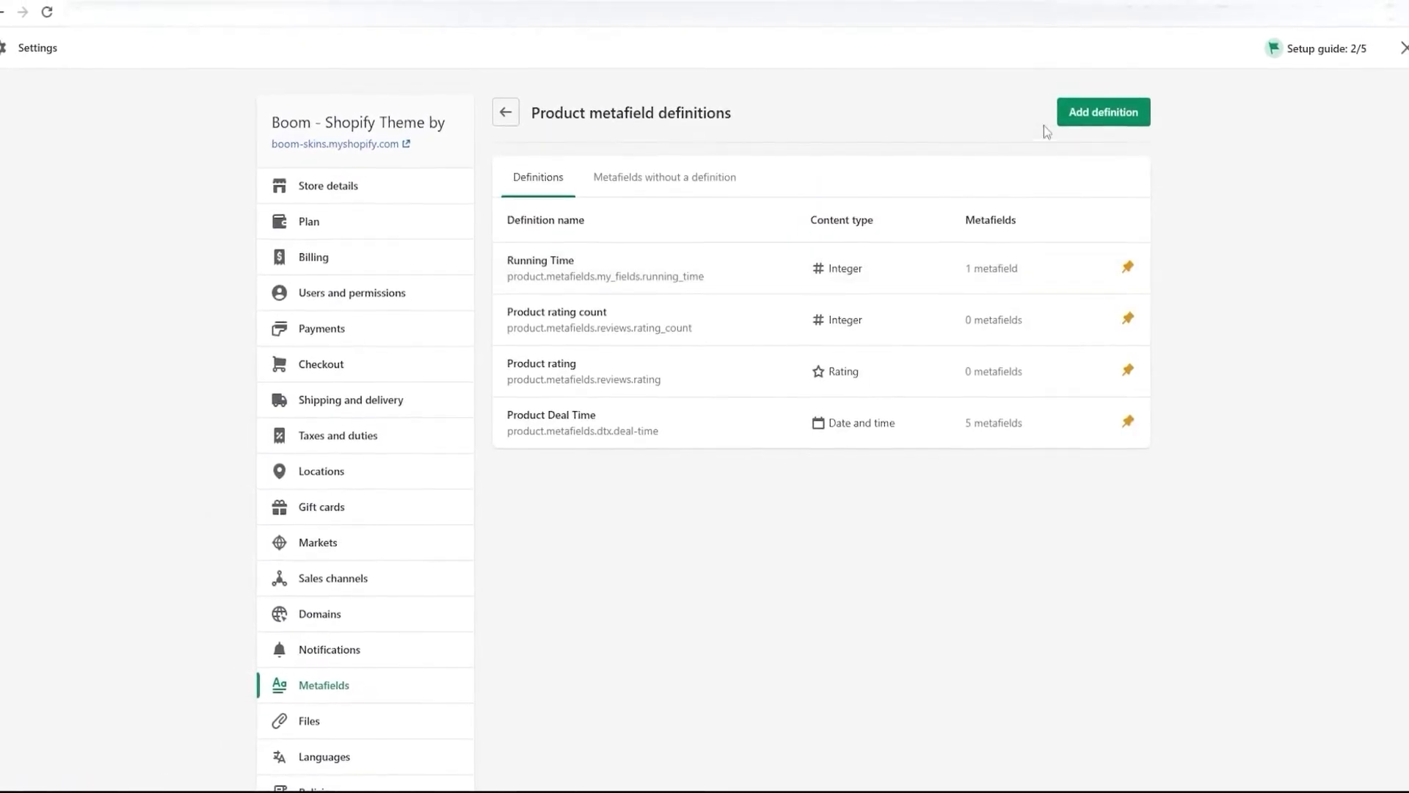